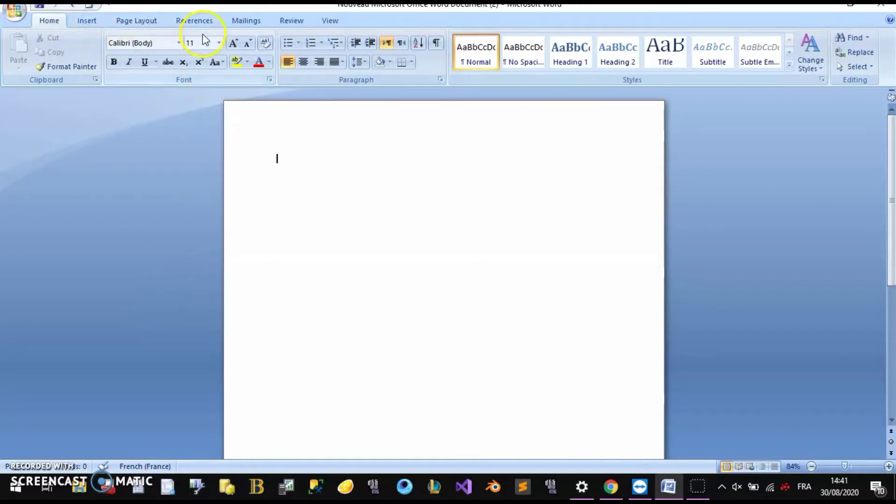
Step: Draw a rectangle about 6,02 cm by 7,03 cm on the page as the house body
click(89, 18)
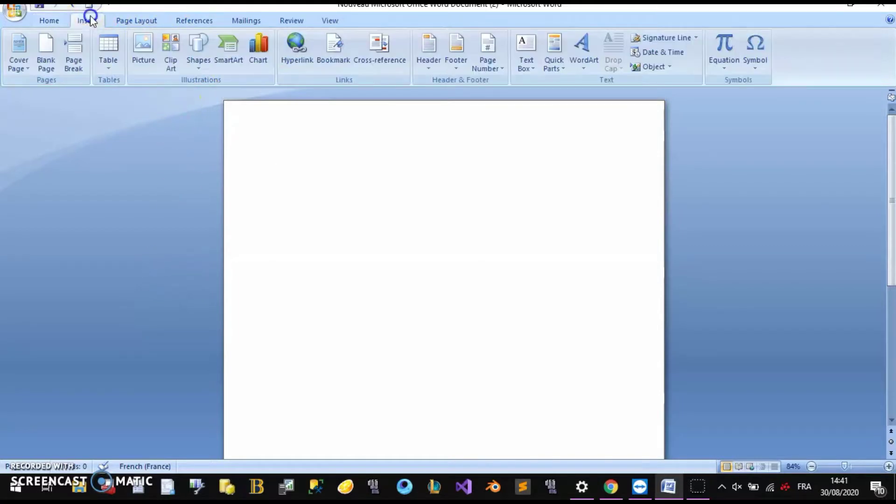
click(194, 48)
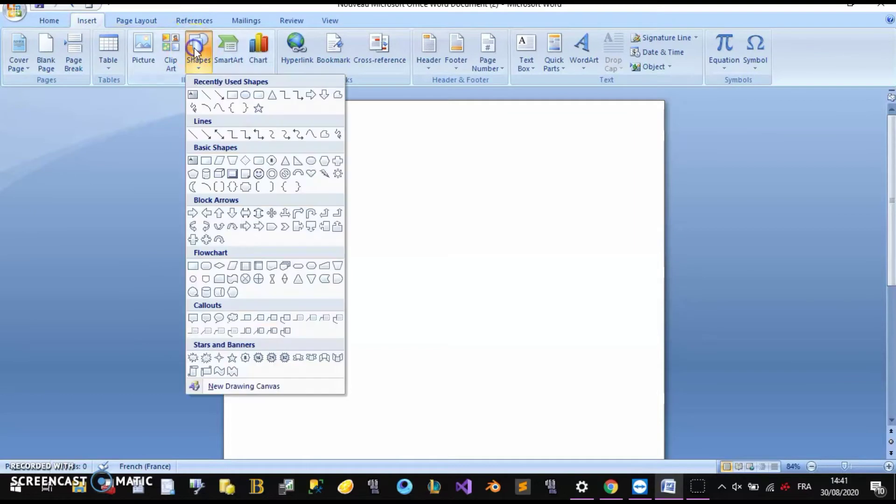
click(233, 96)
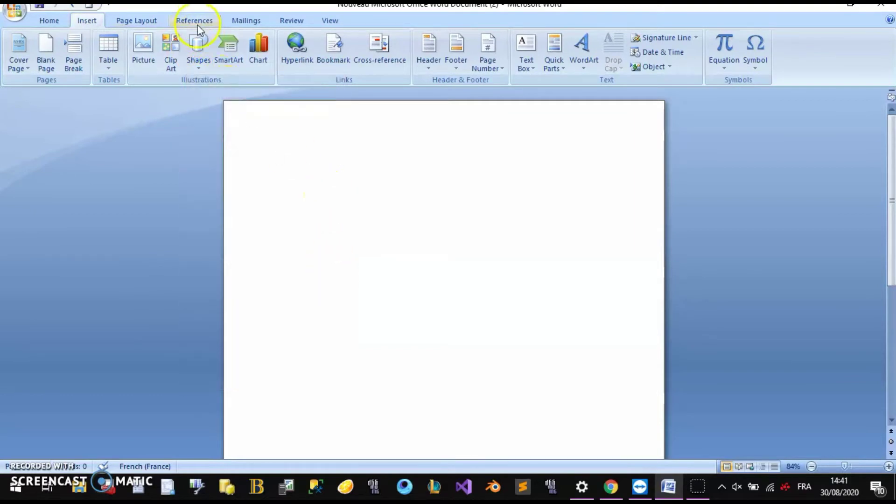
click(198, 49)
click(231, 99)
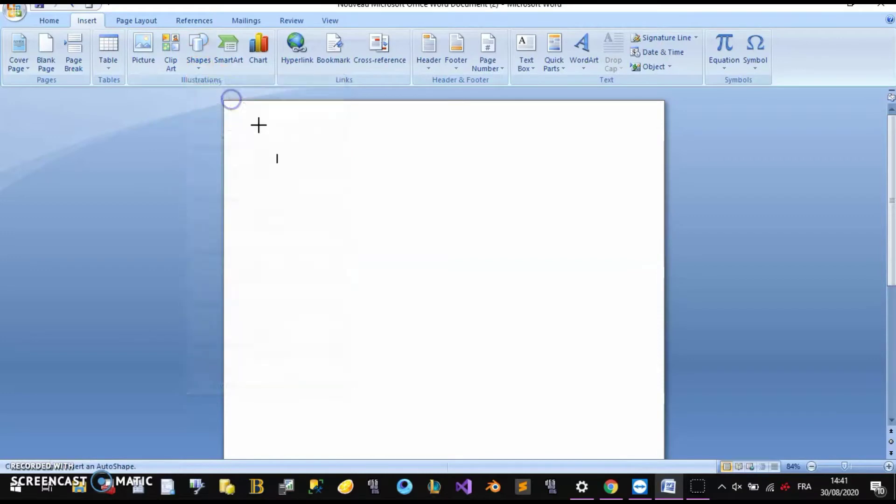
mouse_move(317, 260)
mouse_down()
mouse_move(472, 384)
mouse_move(465, 386)
mouse_up()
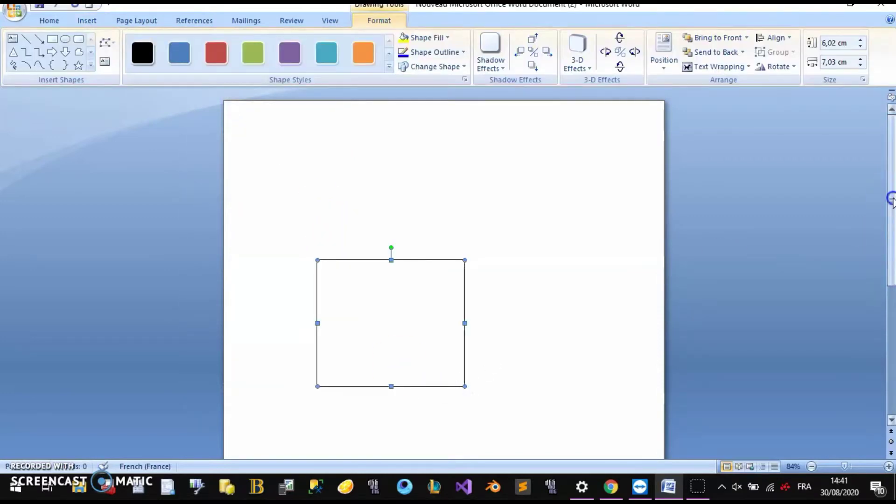
drag(891, 200, 891, 202)
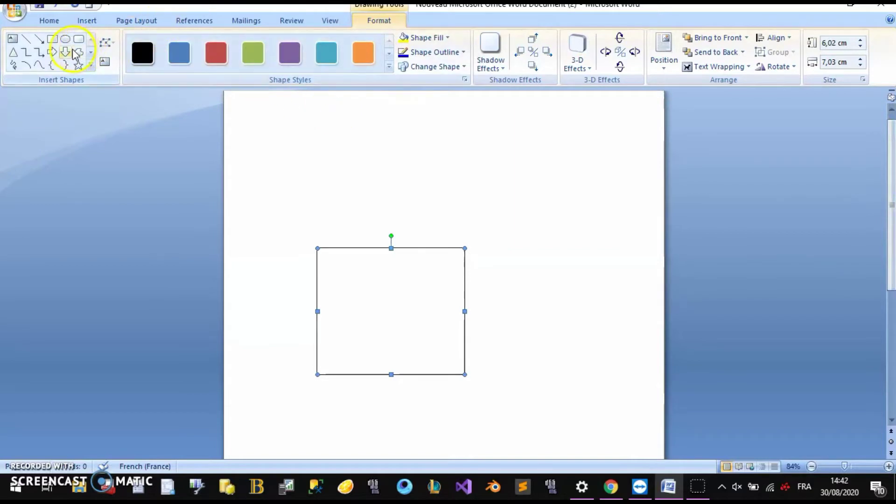
Step: Draw an isosceles triangle roof, about 4,24 by 6,9 cm, fitted onto the rectangle's top edge
click(13, 52)
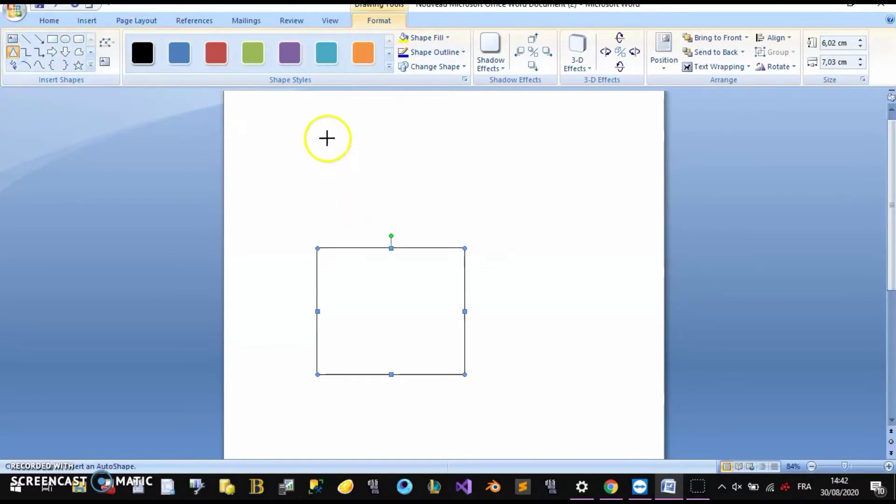
mouse_move(326, 138)
mouse_down()
mouse_move(385, 207)
mouse_move(472, 223)
mouse_up()
drag(416, 190, 401, 209)
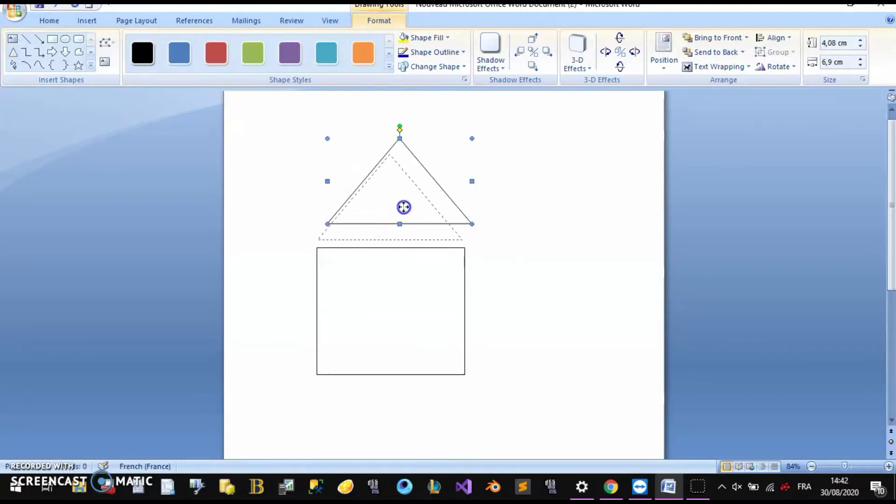
key(Escape)
drag(404, 213, 404, 212)
click(500, 236)
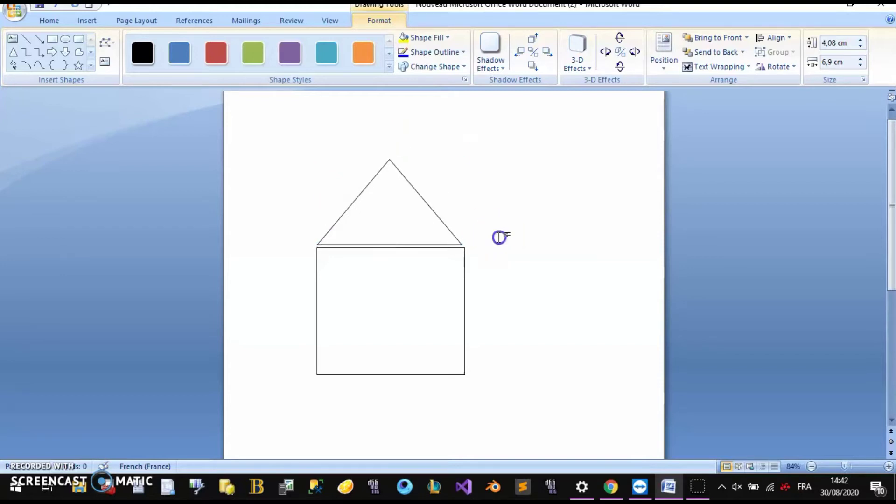
click(406, 221)
drag(396, 242, 390, 248)
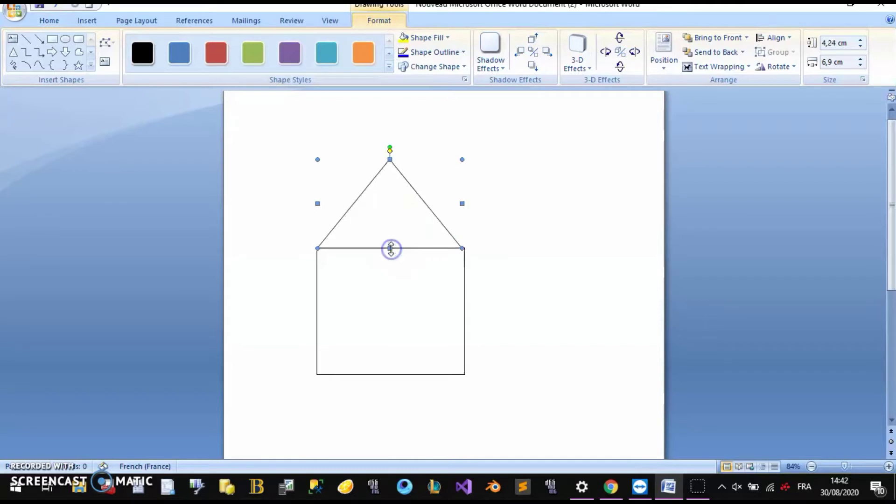
click(533, 254)
click(383, 235)
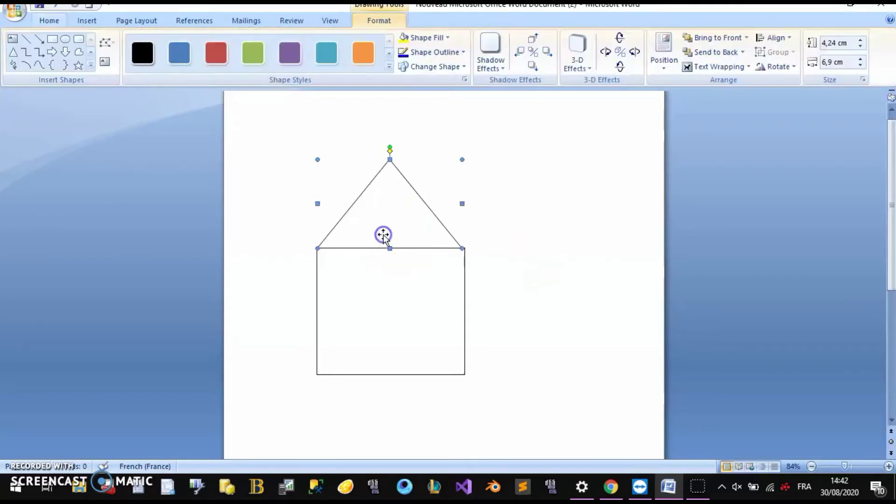
click(465, 204)
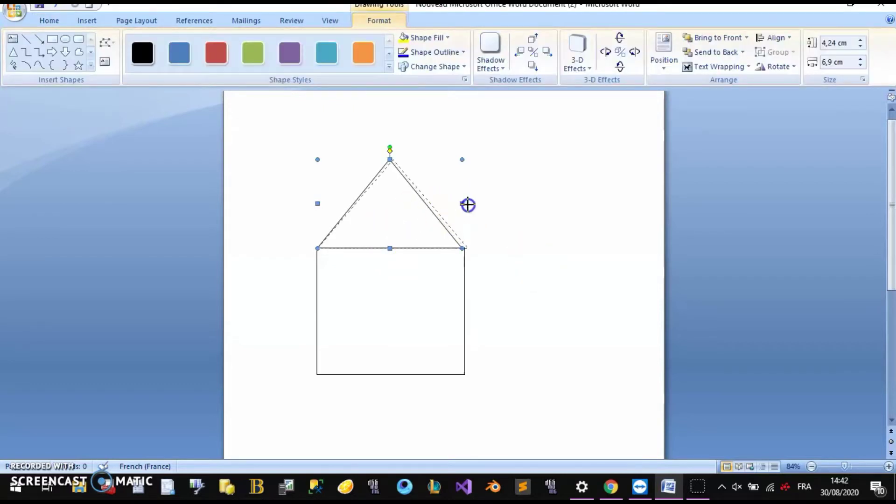
Step: Draw a small square window in the upper left of the house body
click(492, 227)
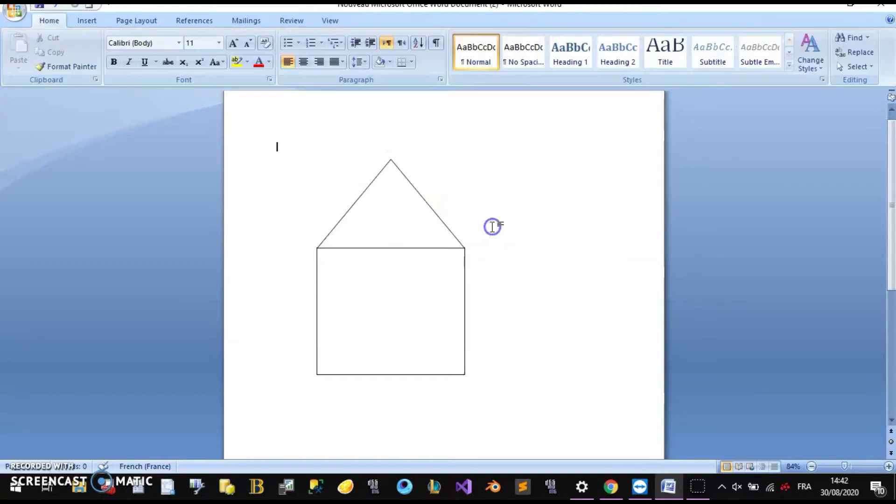
click(87, 18)
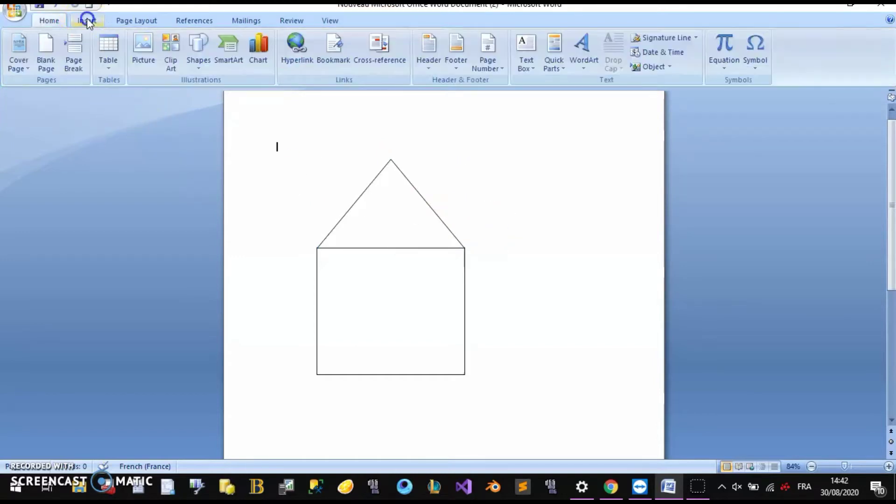
click(195, 53)
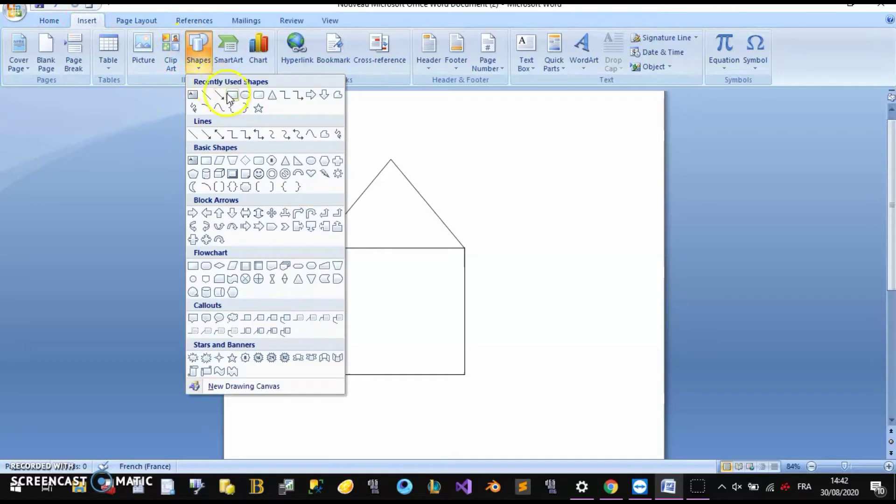
click(232, 96)
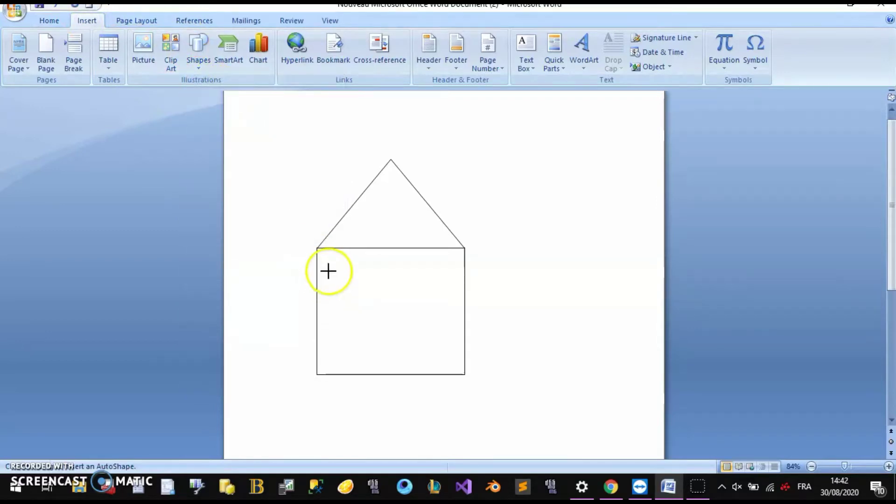
drag(329, 263, 369, 296)
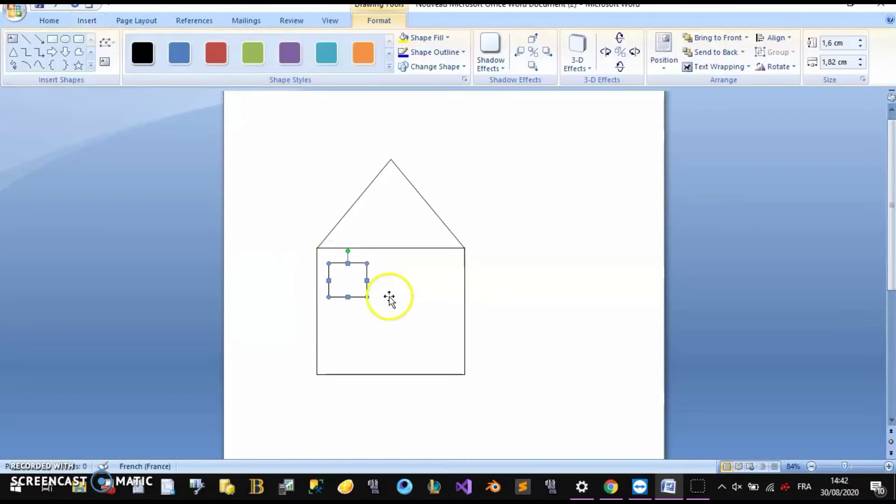
click(390, 297)
Step: Copy the window and paste a duplicate onto the right side of the house
click(352, 279)
right_click(353, 278)
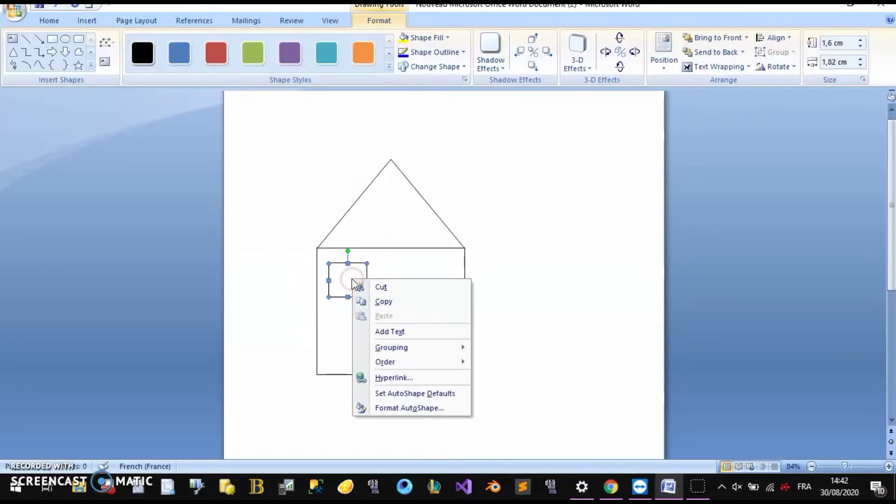
click(370, 301)
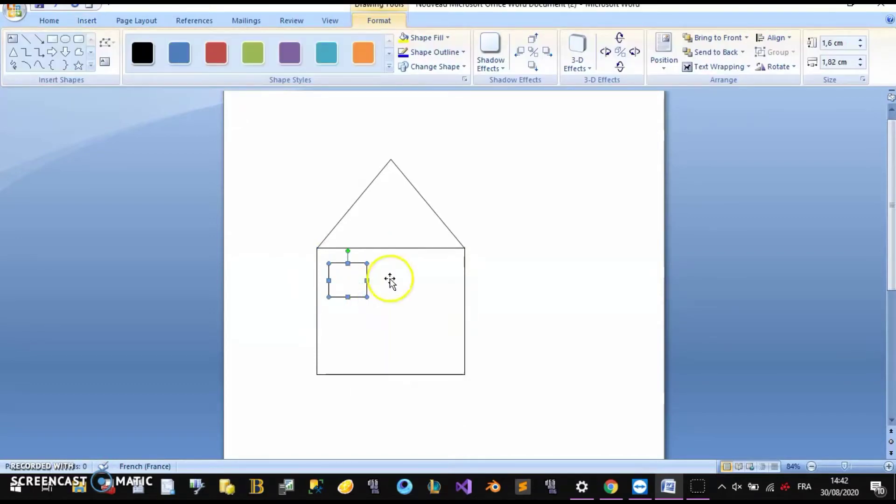
click(390, 277)
right_click(390, 277)
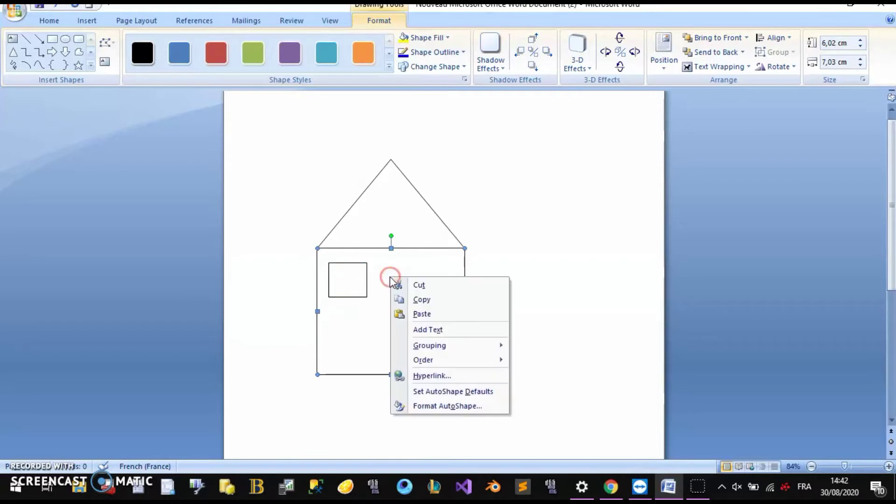
click(416, 312)
drag(340, 290, 406, 282)
Step: Position the second window level with the first one
click(535, 299)
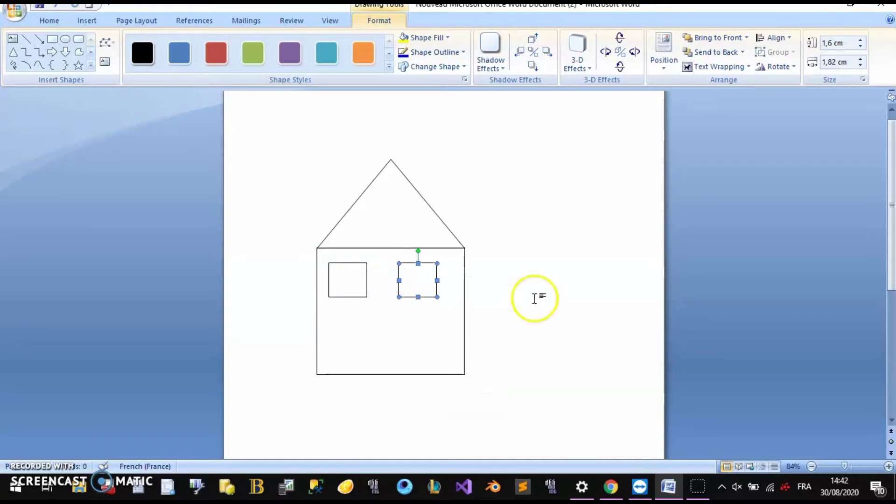
click(408, 281)
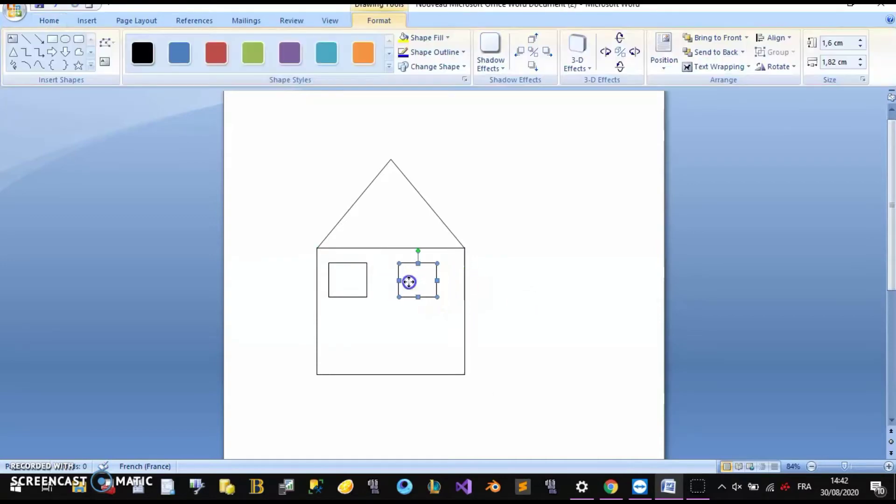
drag(420, 284, 421, 285)
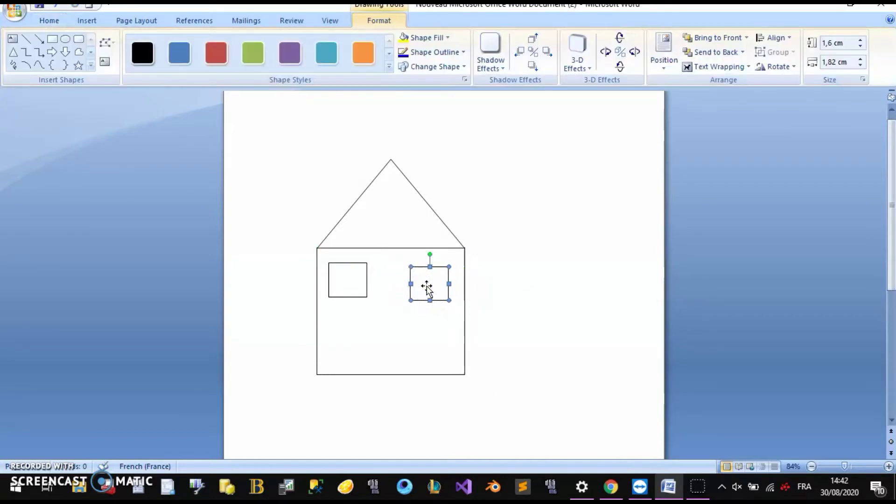
click(432, 320)
click(432, 282)
drag(433, 274, 438, 266)
Step: Draw a rounded-rectangle door at the bottom of the house
click(385, 325)
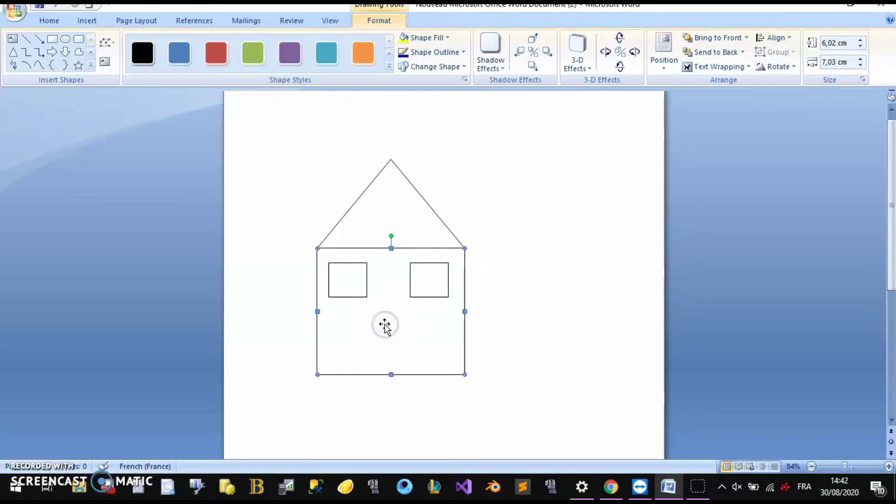
click(78, 40)
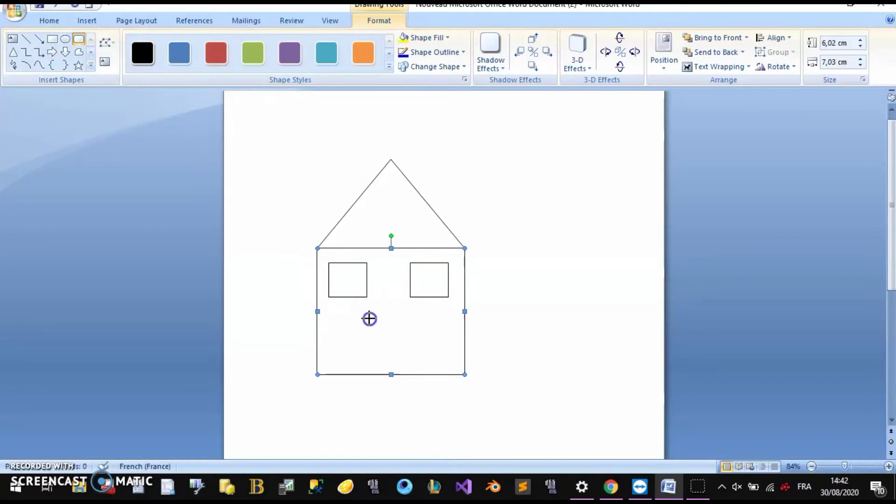
drag(369, 319, 409, 376)
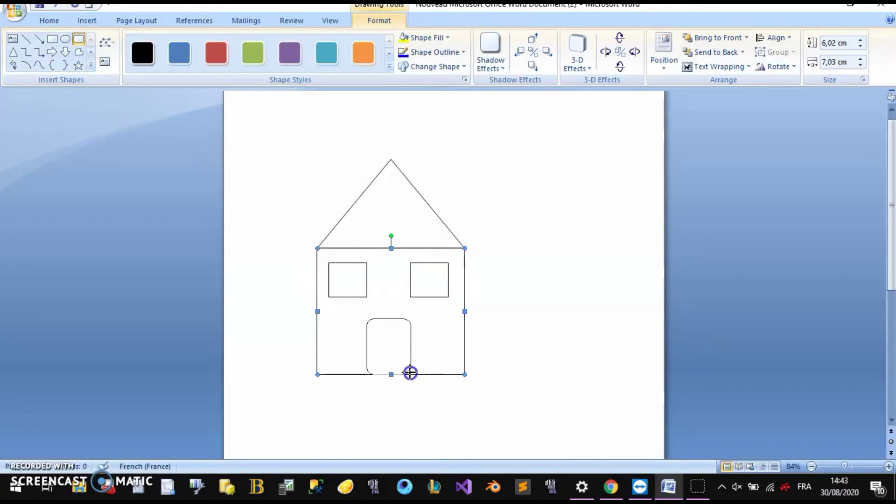
click(480, 406)
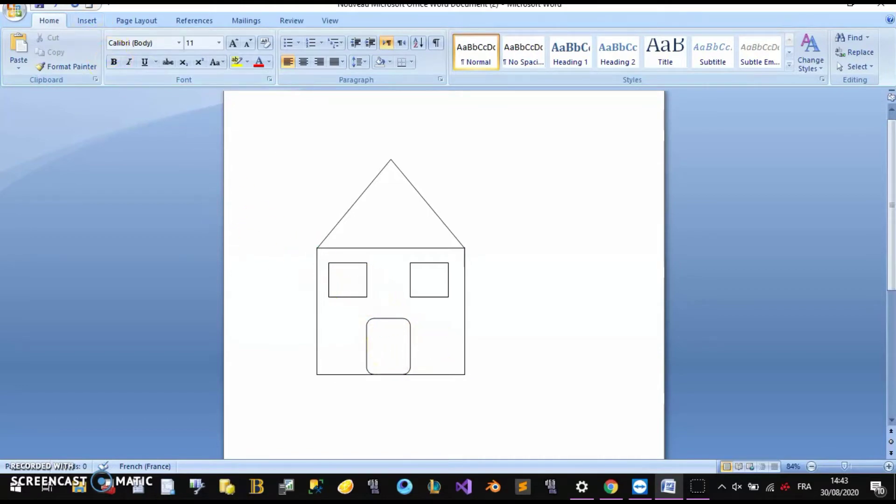
Step: Divide the left window into four panes with a vertical and a horizontal line
click(94, 17)
click(198, 56)
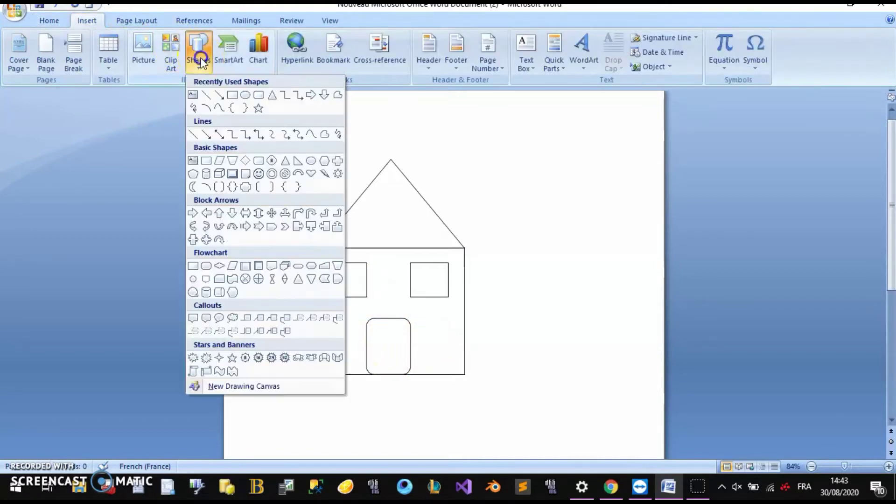
click(206, 95)
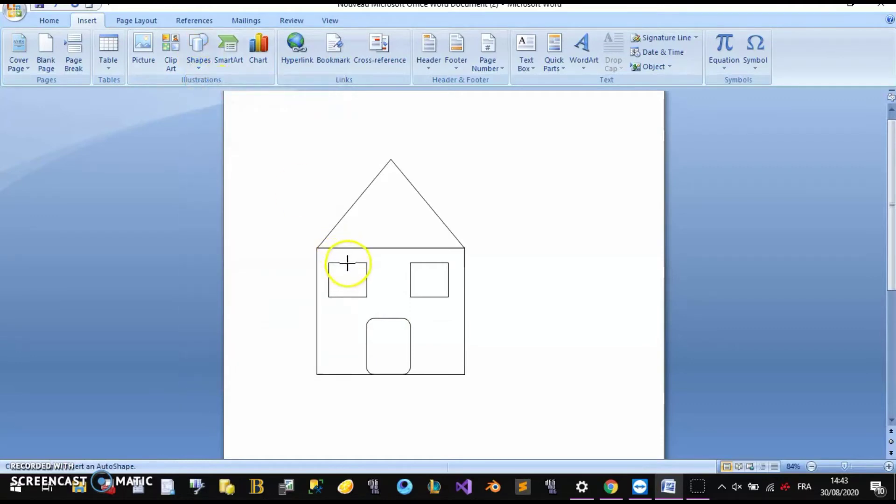
drag(348, 262, 349, 284)
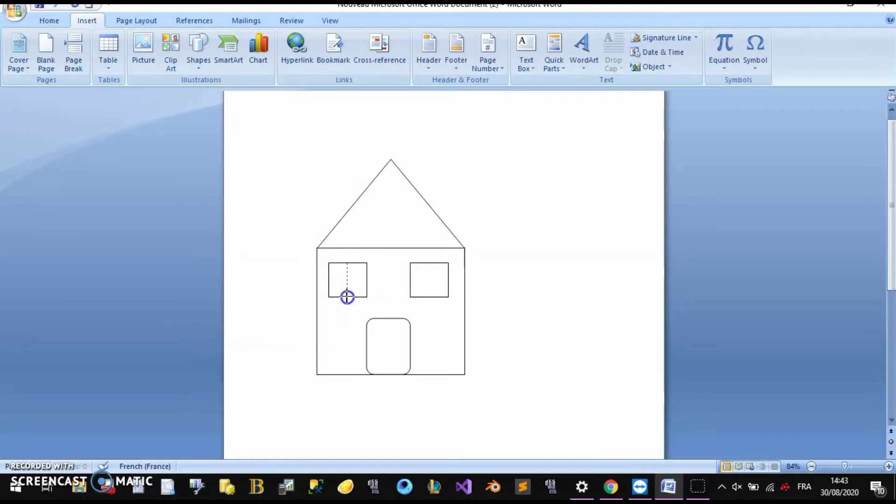
drag(347, 297, 347, 297)
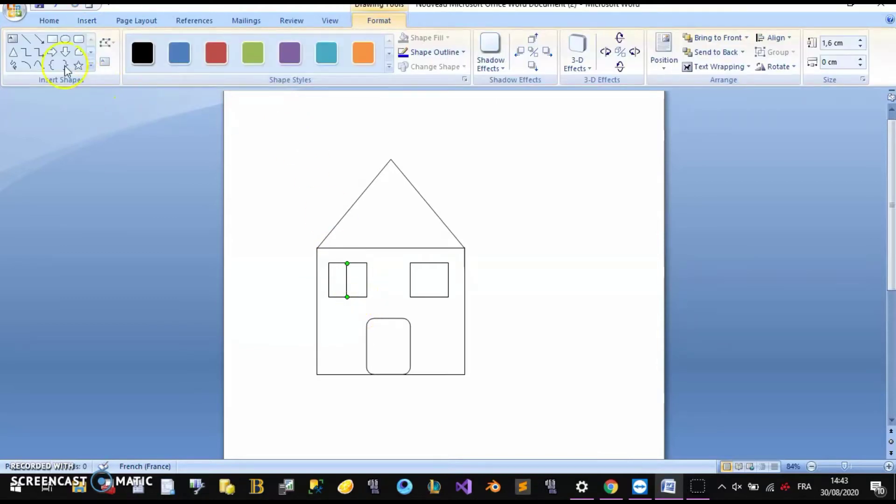
click(27, 40)
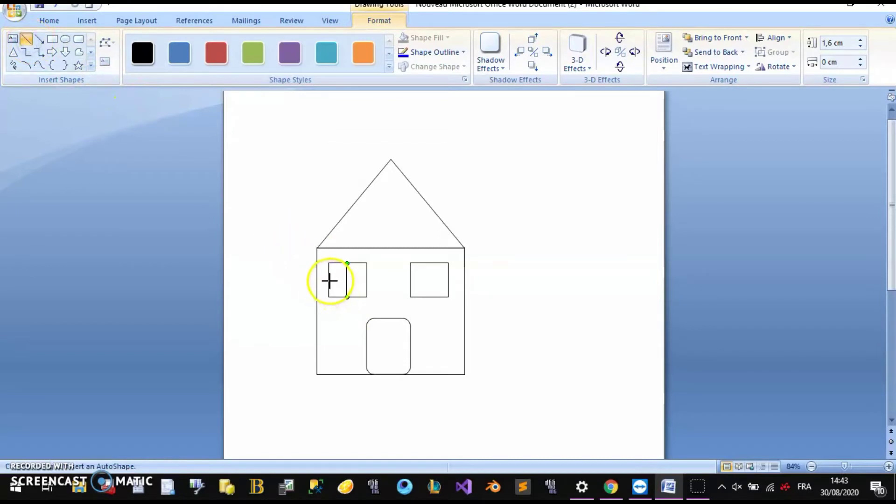
click(329, 280)
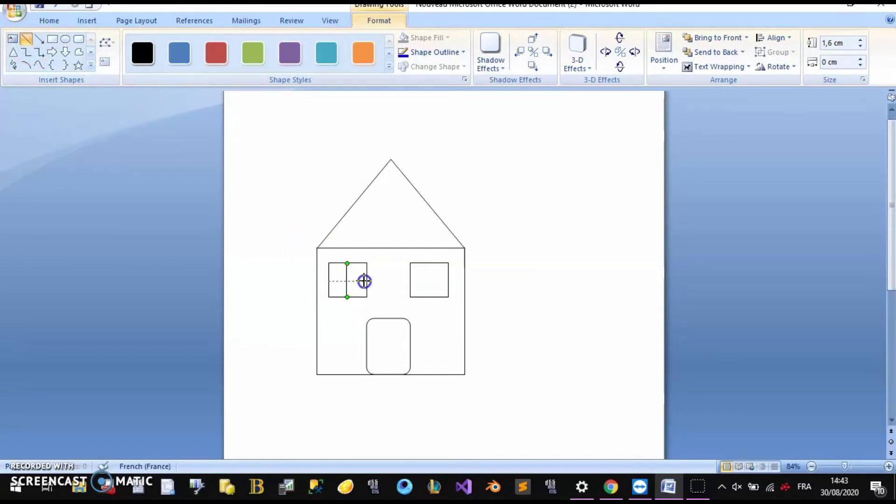
drag(364, 282, 366, 281)
click(398, 299)
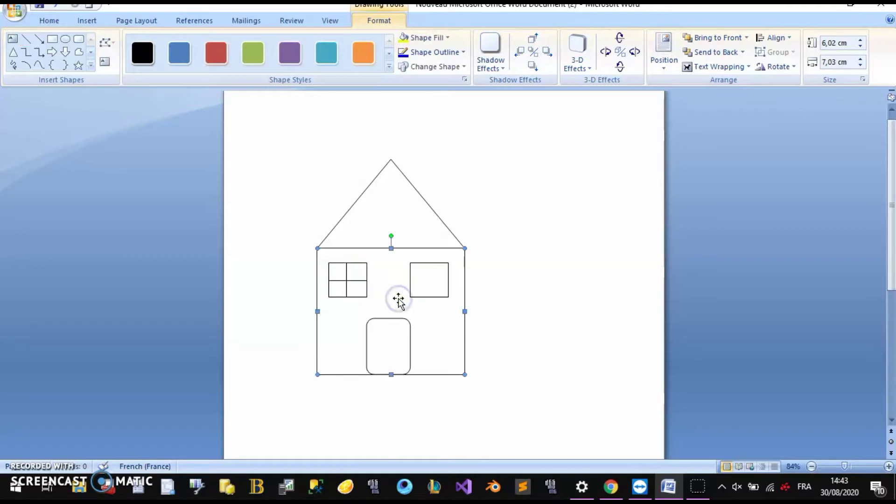
Step: Divide the right window into four panes with crossing vertical and horizontal lines
click(27, 39)
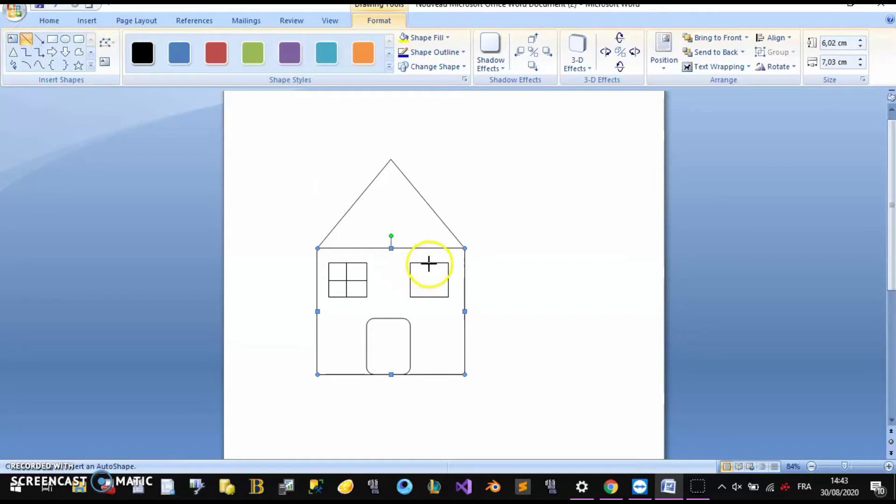
drag(429, 263, 430, 297)
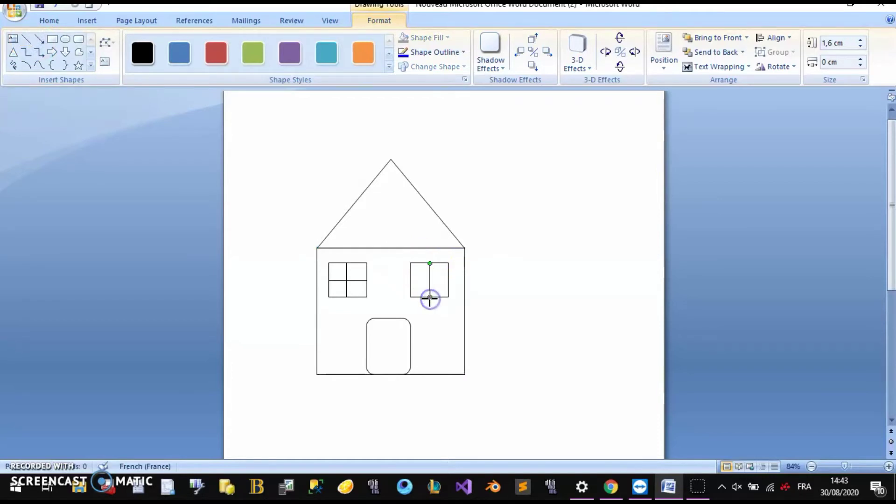
click(30, 40)
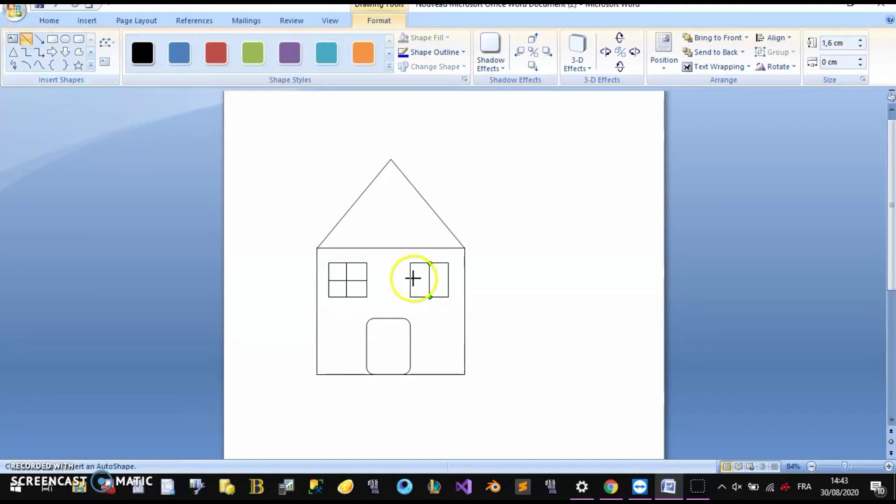
drag(410, 279, 449, 279)
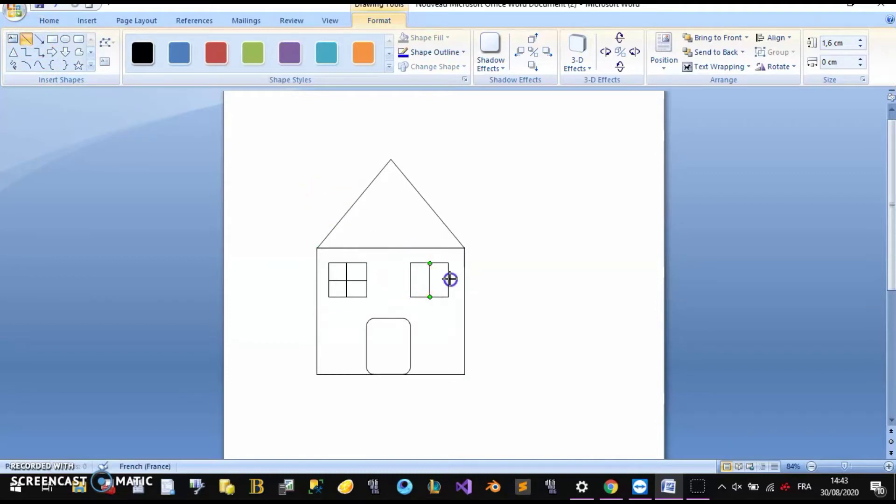
click(445, 328)
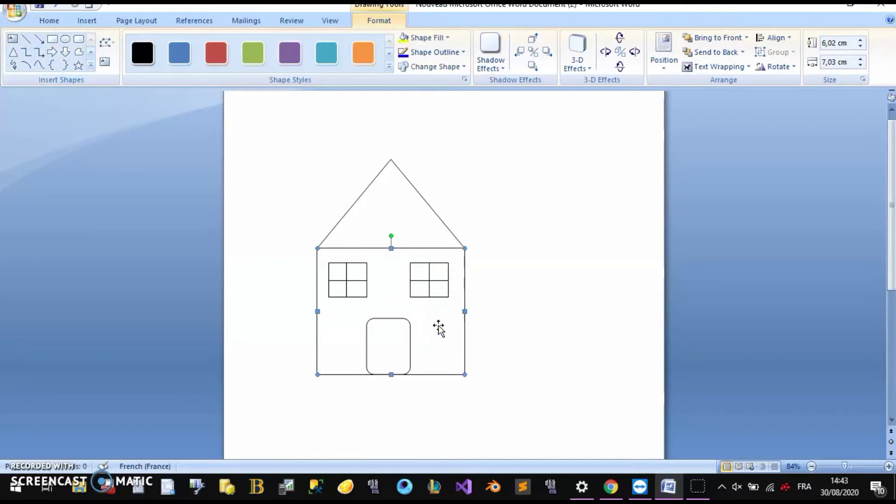
Step: Draw a tall narrow chimney rectangle on the right roof slope
click(51, 40)
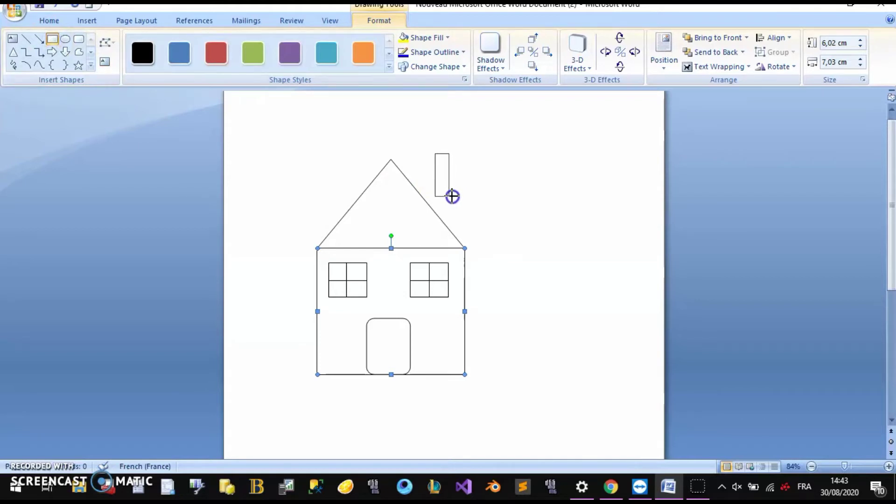
drag(452, 196, 452, 196)
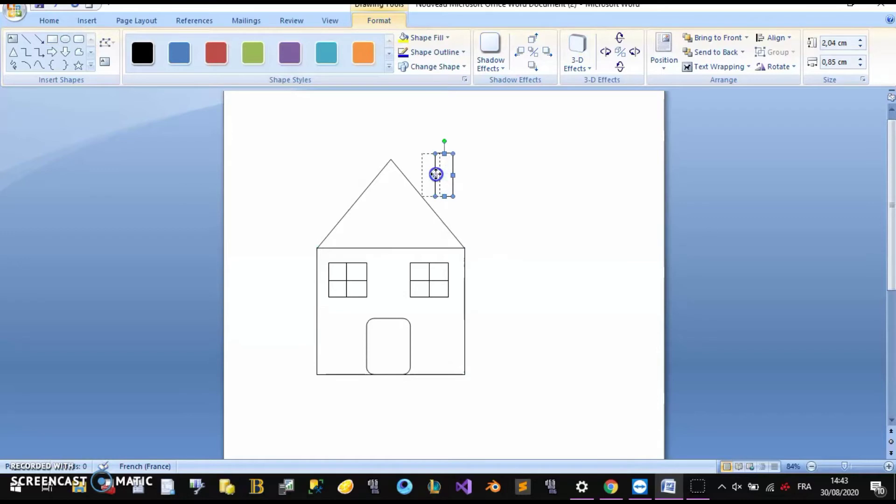
drag(436, 174, 425, 175)
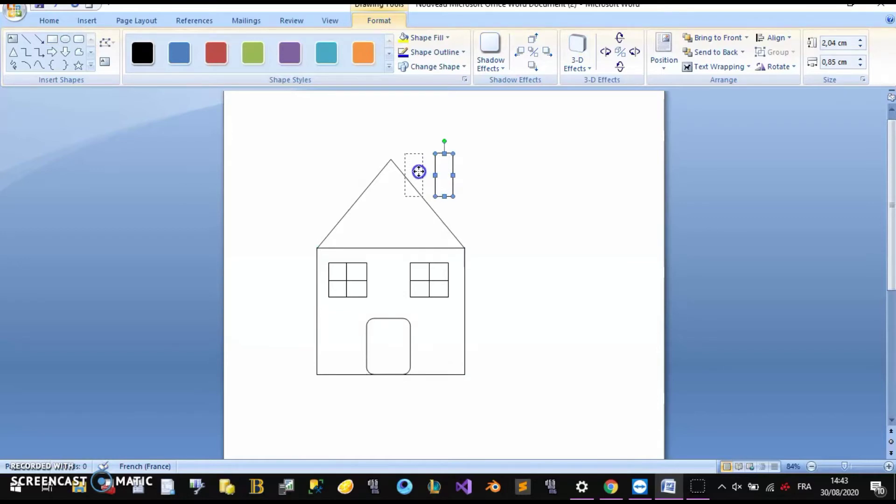
drag(420, 172, 420, 172)
click(481, 215)
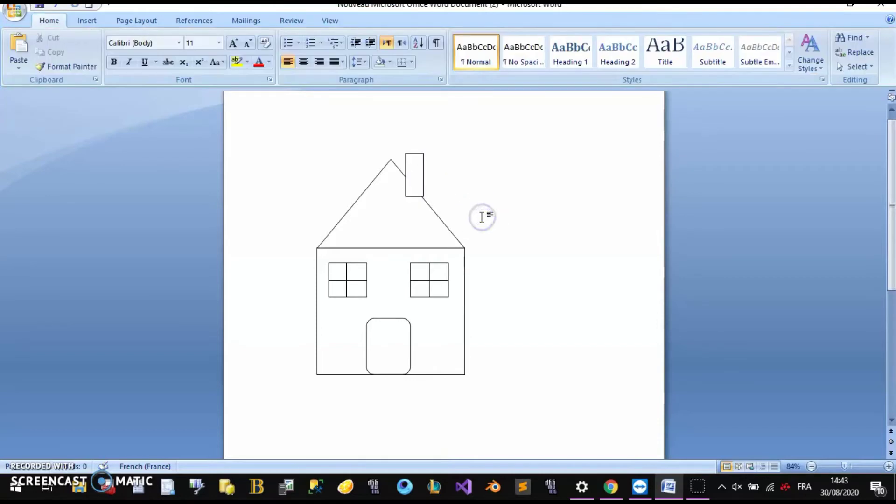
Step: Send the chimney to back so the roof overlaps its base
click(414, 176)
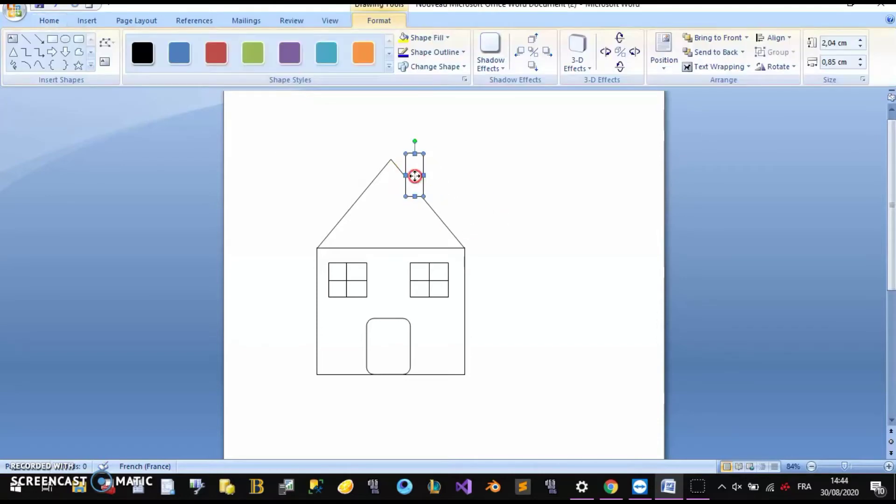
right_click(412, 168)
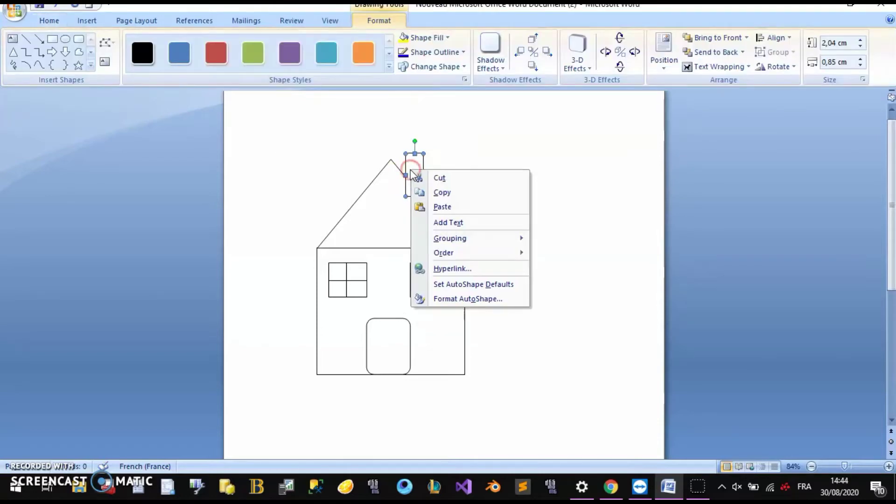
click(482, 256)
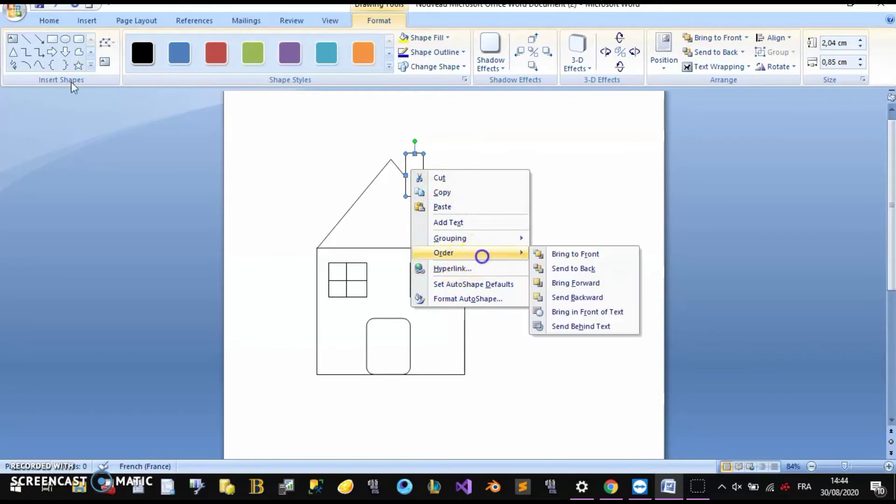
click(595, 269)
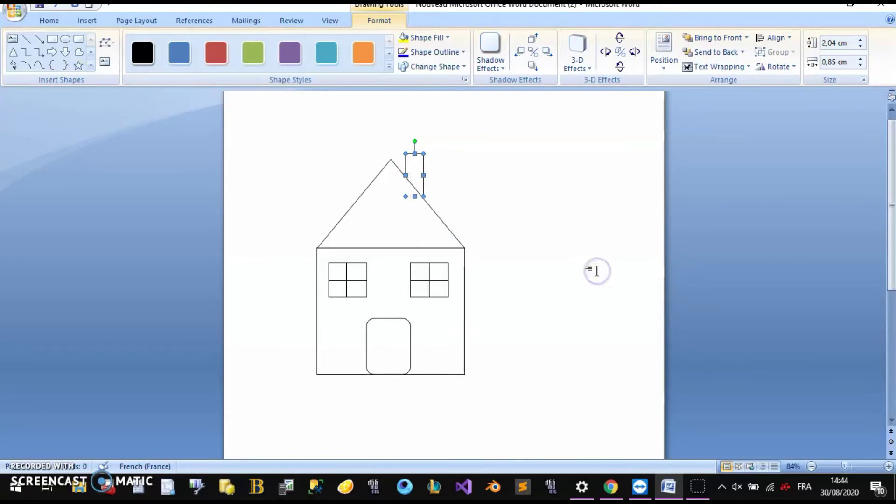
click(537, 235)
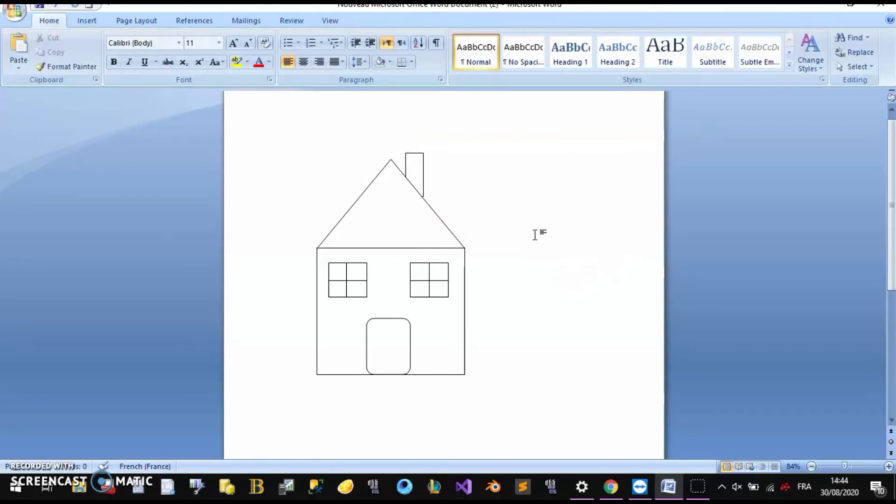
click(515, 234)
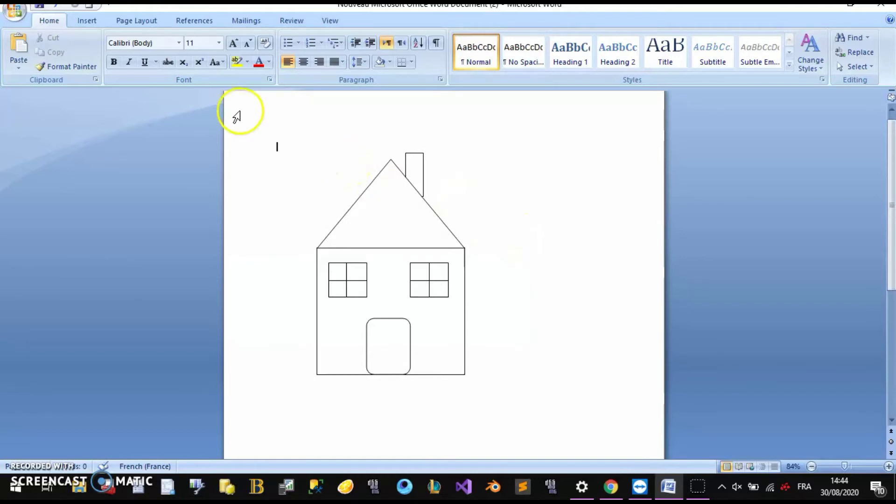
Step: Draw a smiley-face head to the right of the house
click(88, 20)
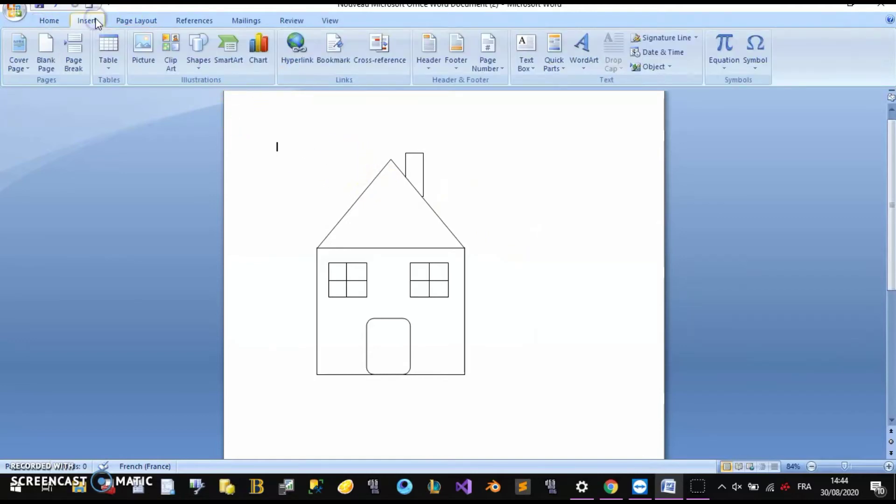
click(201, 64)
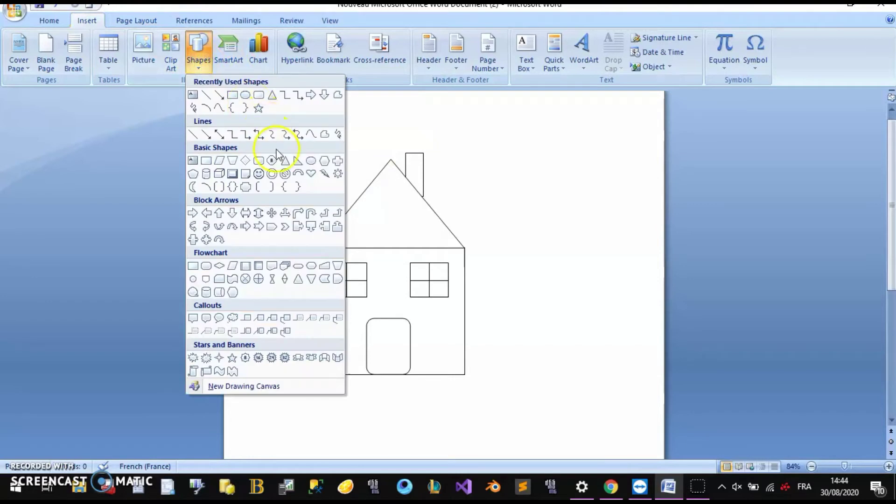
click(261, 174)
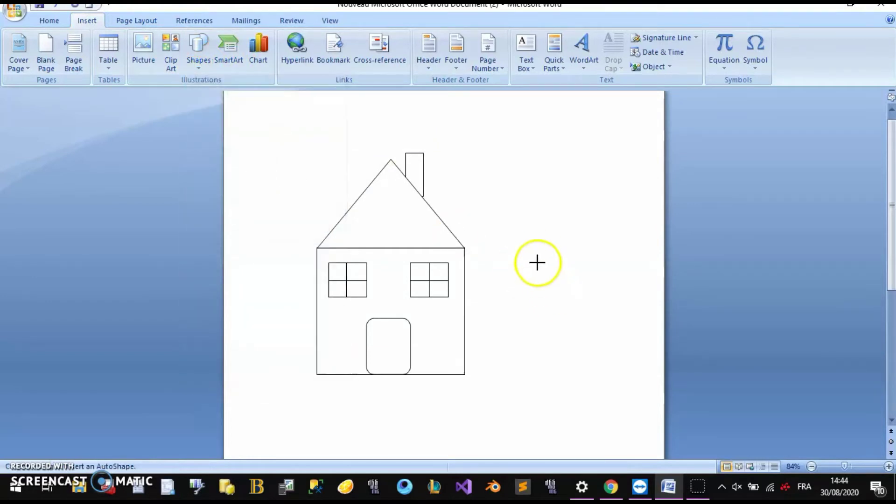
mouse_move(536, 251)
mouse_down()
mouse_move(578, 290)
mouse_move(545, 303)
mouse_up()
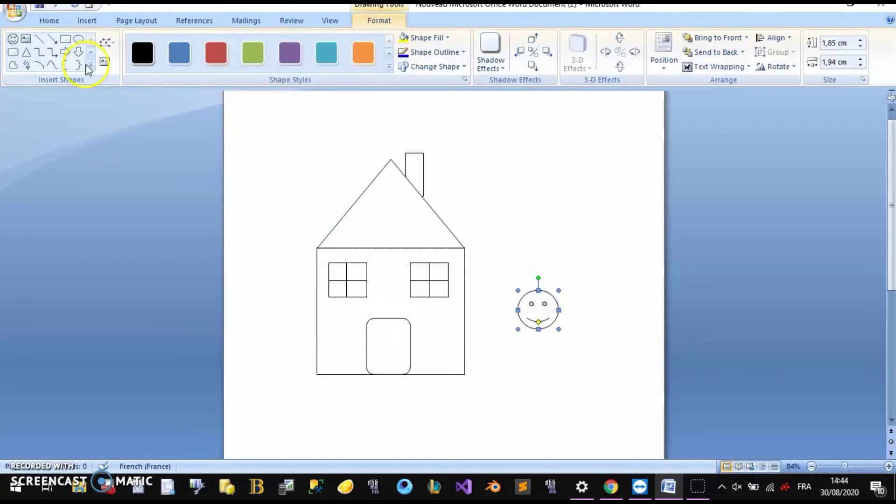
Step: Draw a small isosceles triangle body beneath the smiley head
click(91, 53)
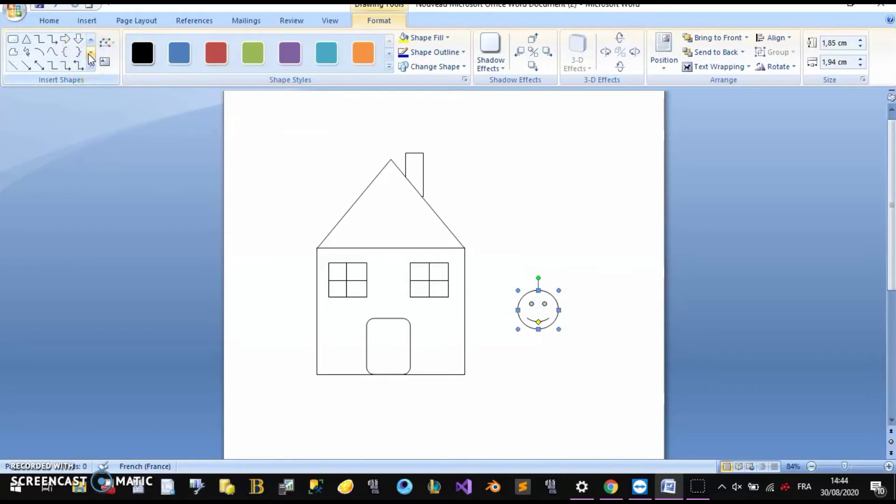
click(27, 40)
mouse_move(525, 353)
mouse_down()
mouse_move(582, 429)
mouse_move(595, 423)
mouse_move(559, 388)
mouse_move(548, 358)
mouse_move(556, 360)
mouse_up()
click(580, 382)
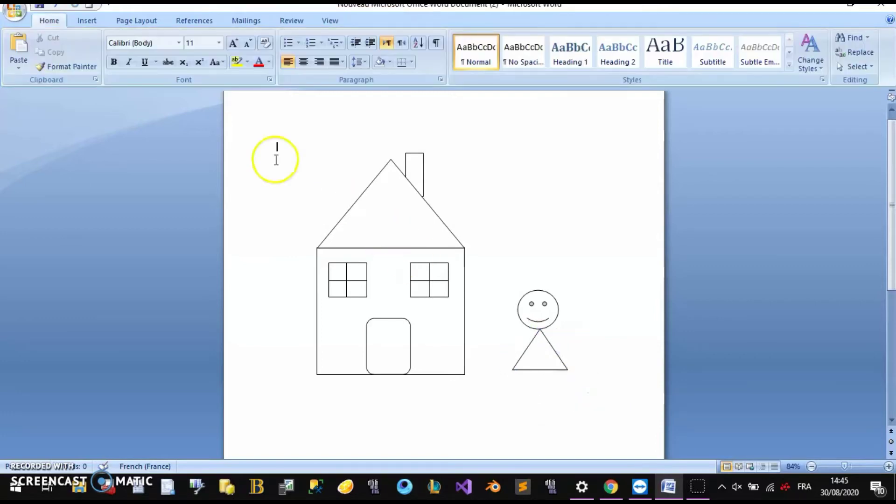
Step: Draw a small lightning bolt inside the stick figure's triangle body
click(92, 21)
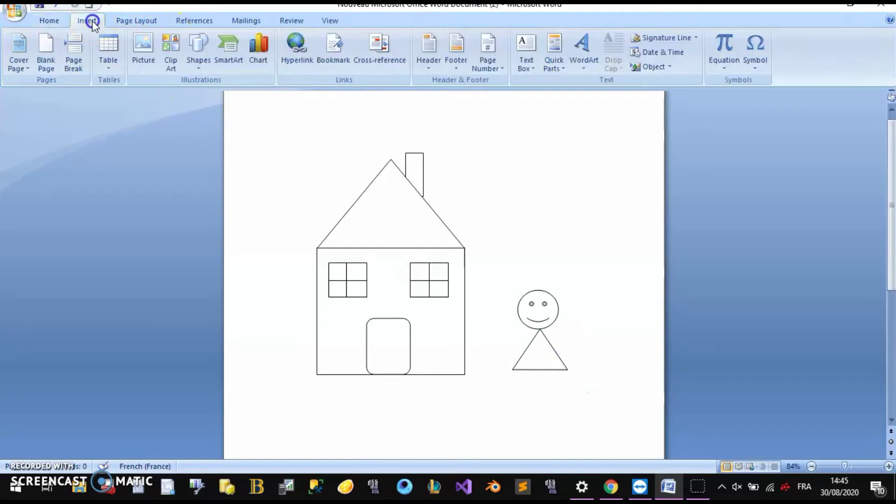
click(199, 70)
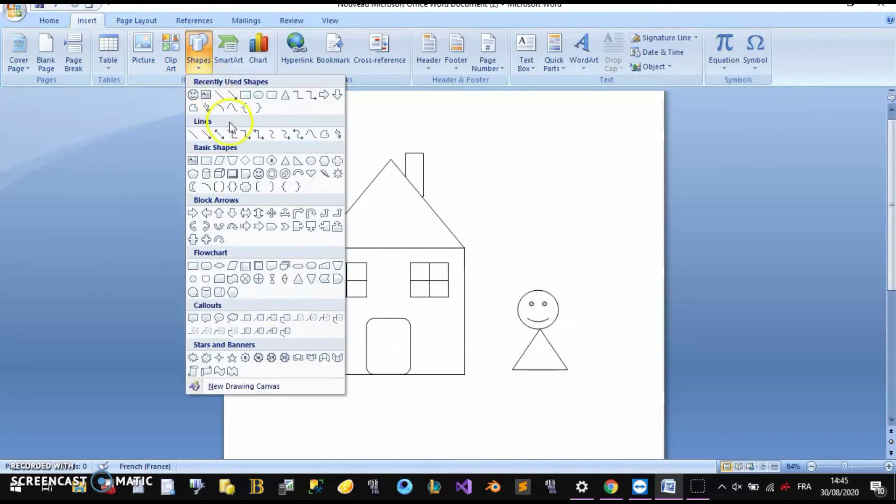
click(327, 179)
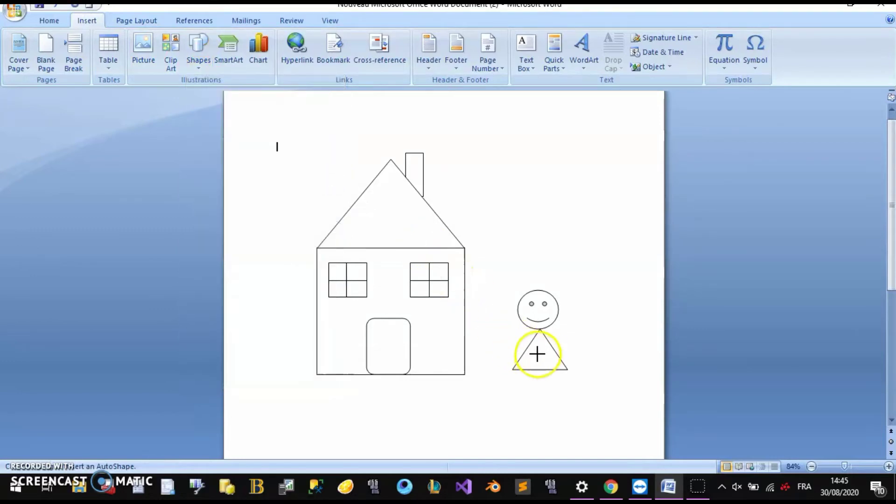
mouse_move(537, 348)
mouse_down()
mouse_move(559, 362)
mouse_move(538, 353)
mouse_up()
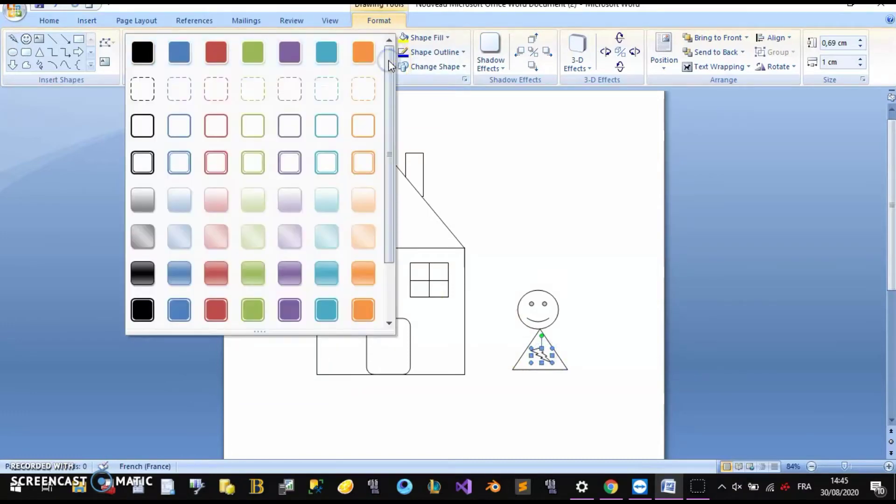
click(424, 144)
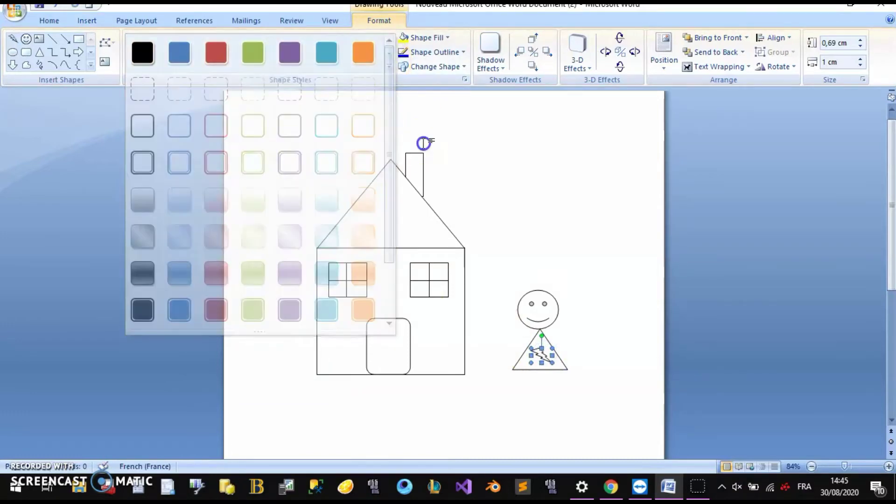
click(610, 269)
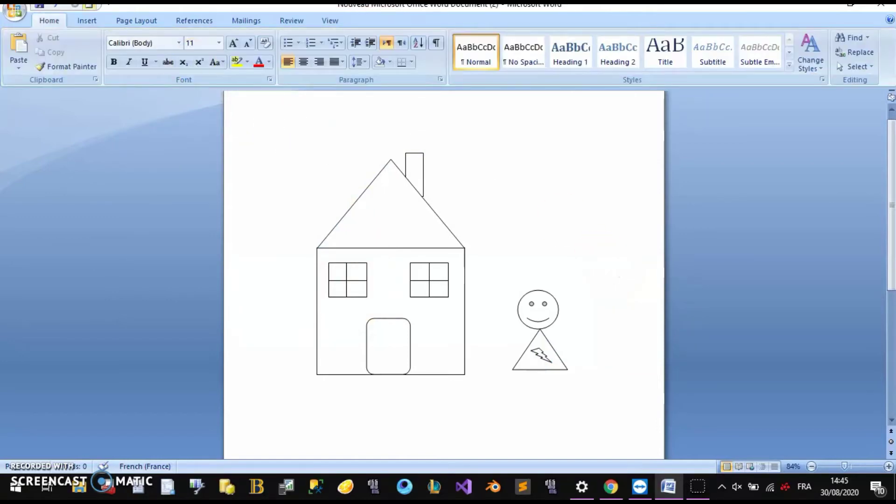
click(94, 19)
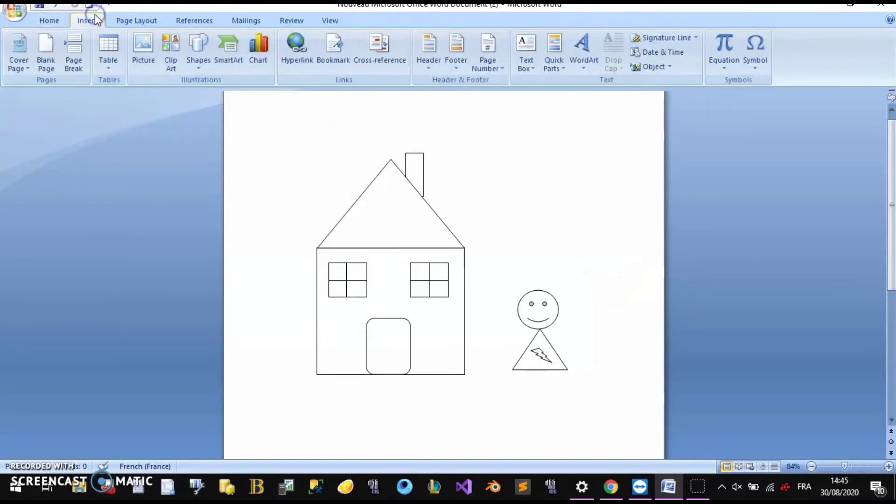
Step: Draw a sun in the page's upper-left corner, above and left of the house
click(200, 61)
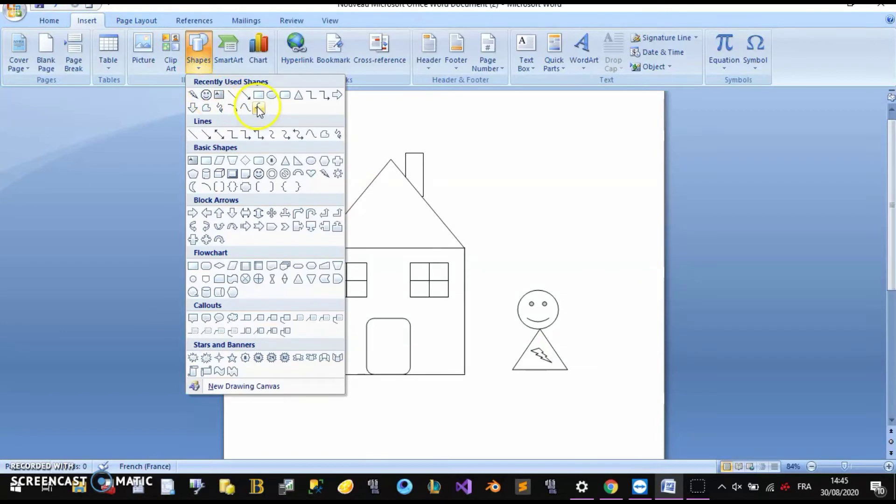
click(337, 174)
drag(266, 115, 312, 160)
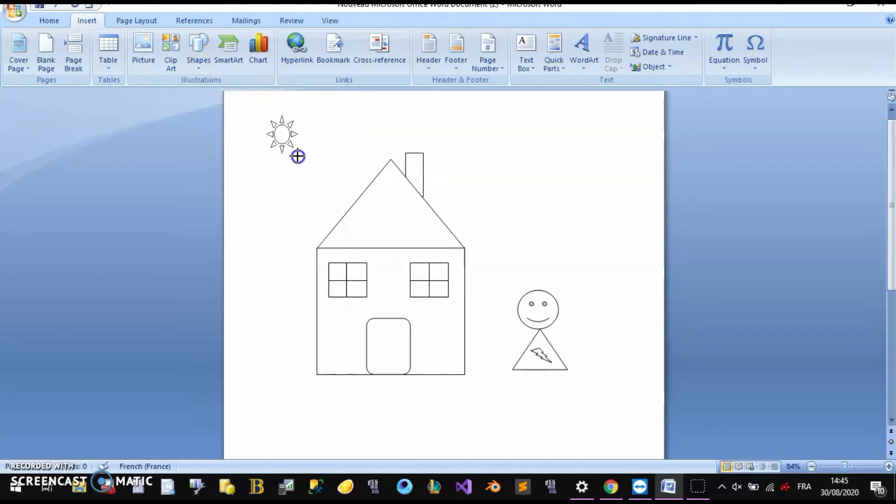
click(285, 176)
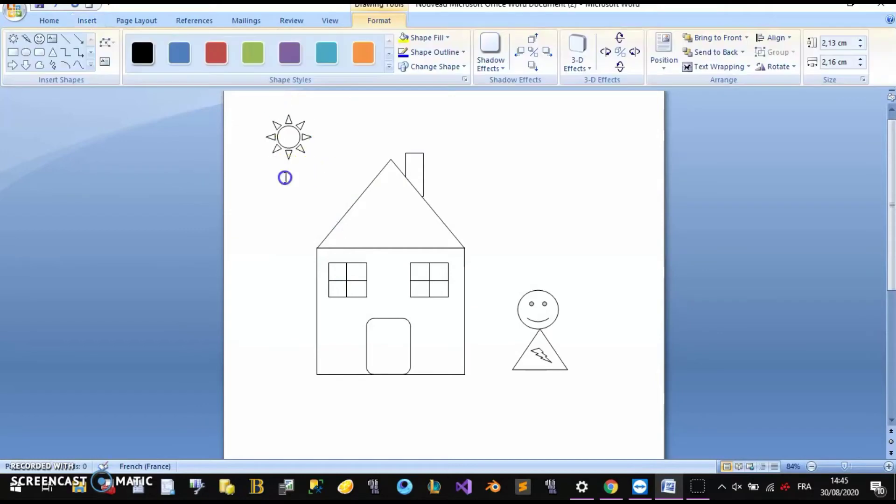
click(96, 21)
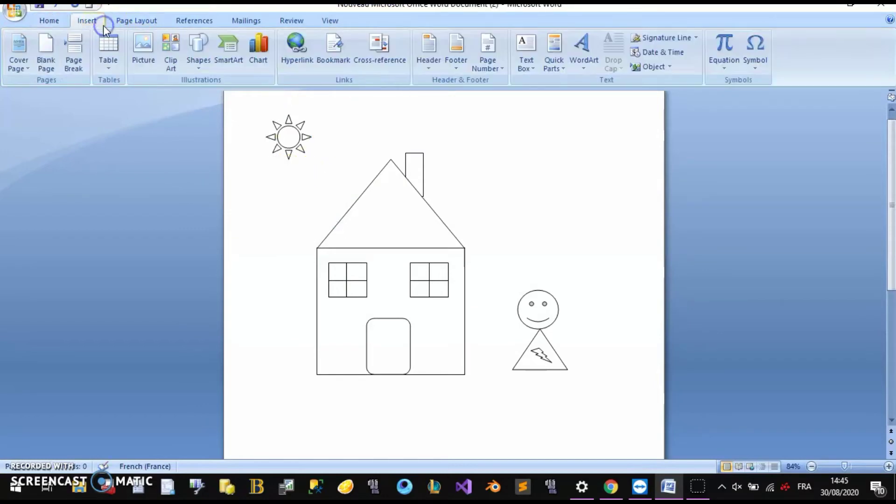
click(204, 68)
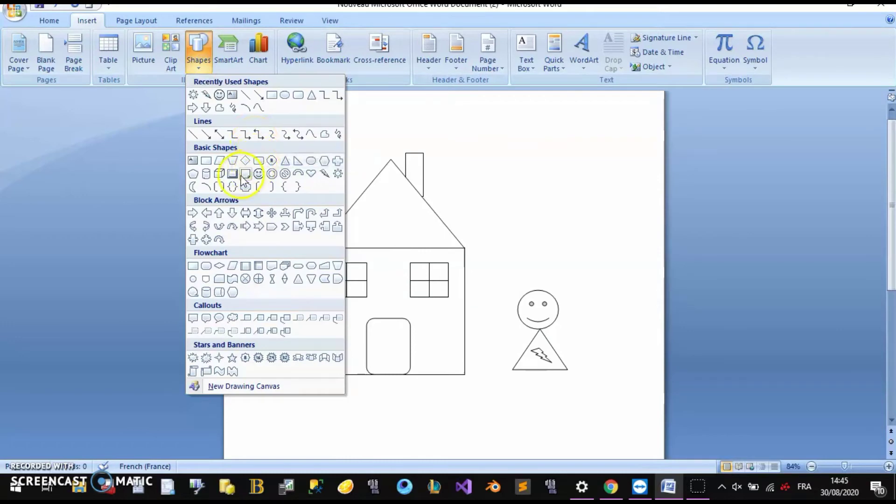
Step: Draw a small Flowchart: Connector circle just under the figure's triangle body
click(194, 279)
drag(515, 389, 518, 389)
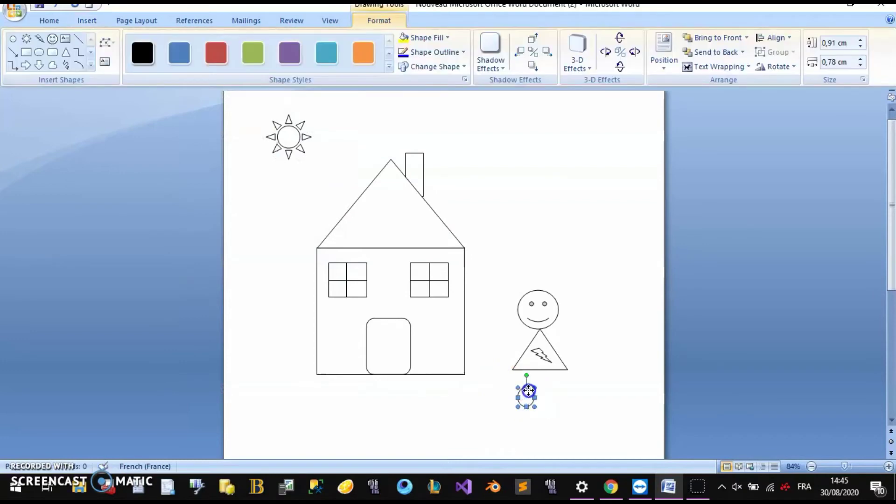
drag(533, 380, 533, 362)
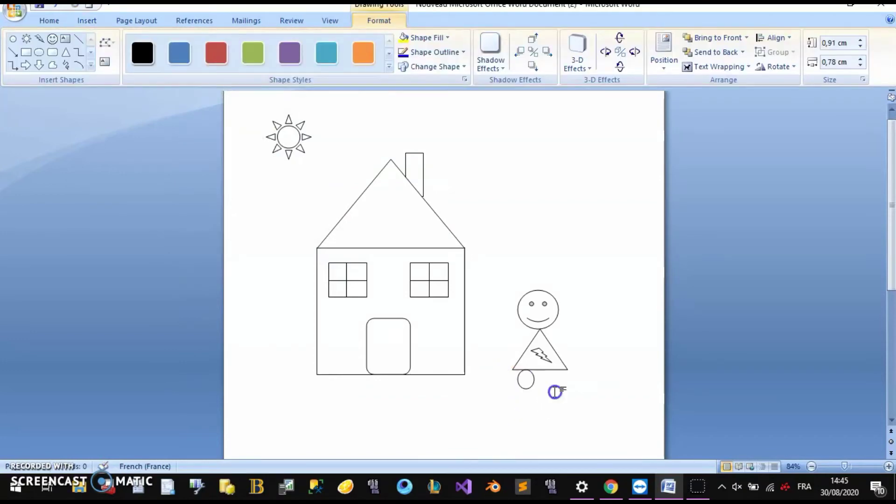
click(556, 392)
click(529, 382)
Step: Copy the circle and place the pasted duplicate beside it as the second leg
right_click(529, 381)
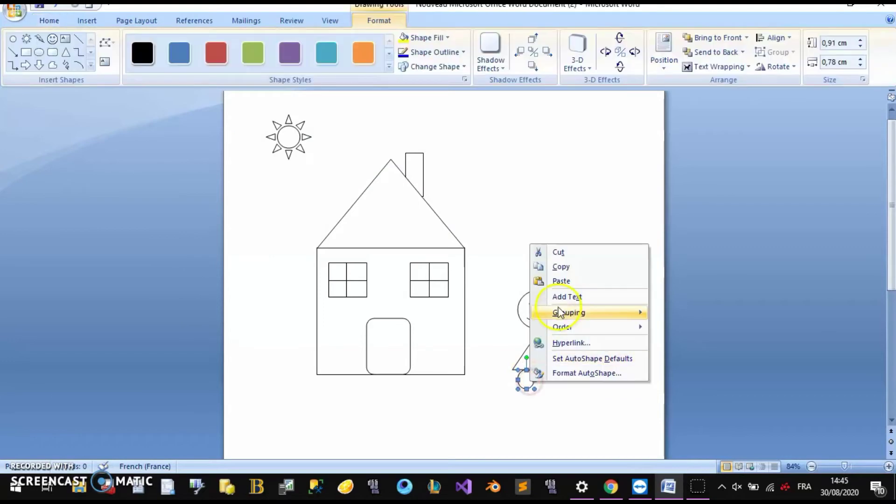
click(570, 272)
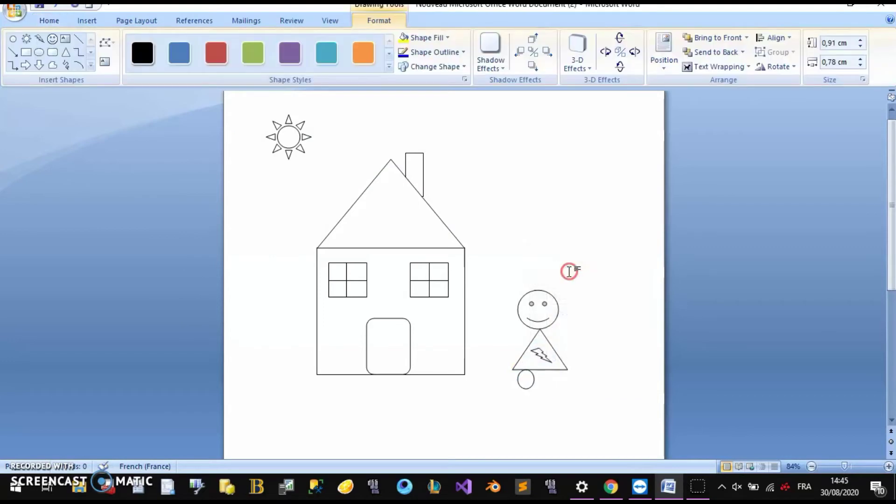
right_click(569, 272)
click(595, 312)
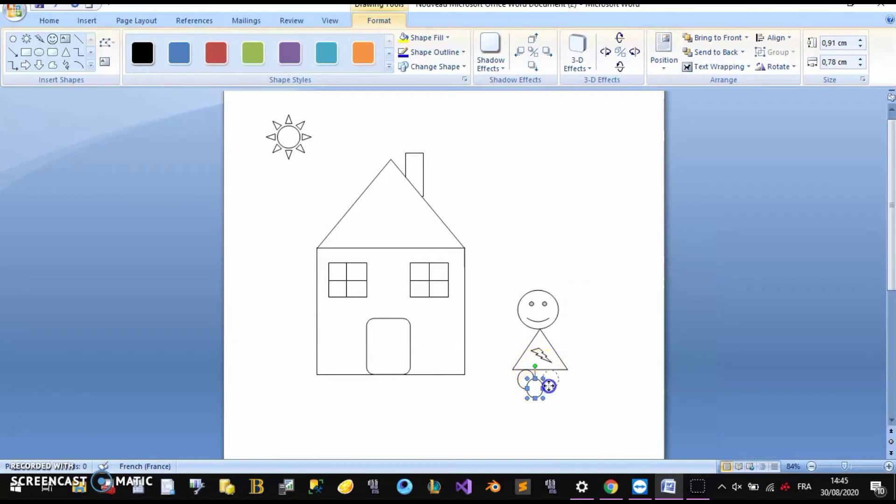
drag(549, 385, 565, 377)
click(597, 397)
click(504, 277)
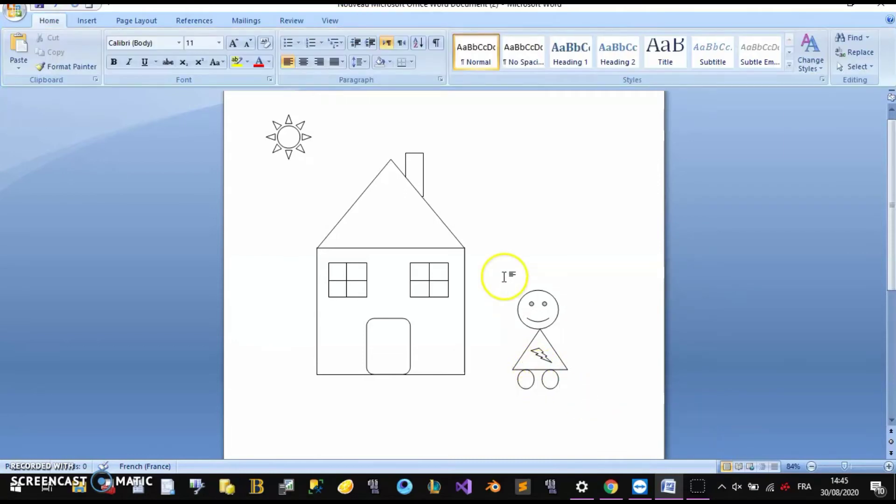
Step: Paste a circle on the body's left side as a hand and send it to back
right_click(483, 307)
click(522, 159)
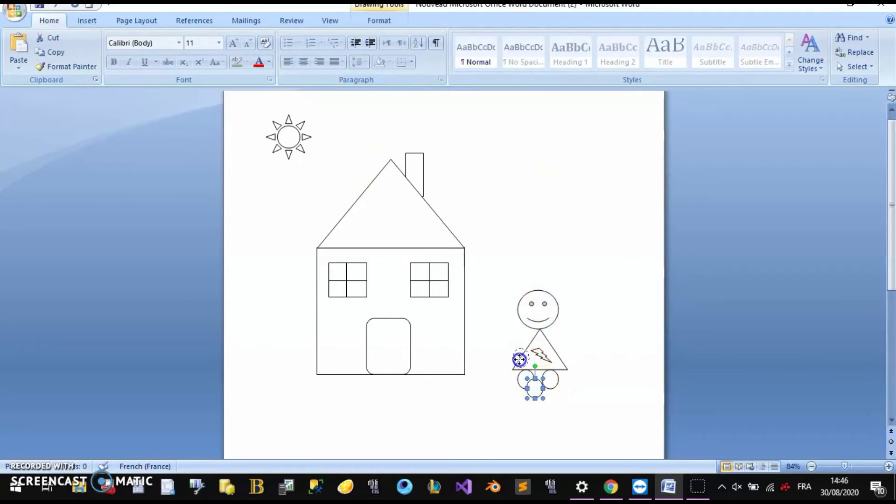
drag(517, 346, 523, 344)
click(581, 336)
click(514, 347)
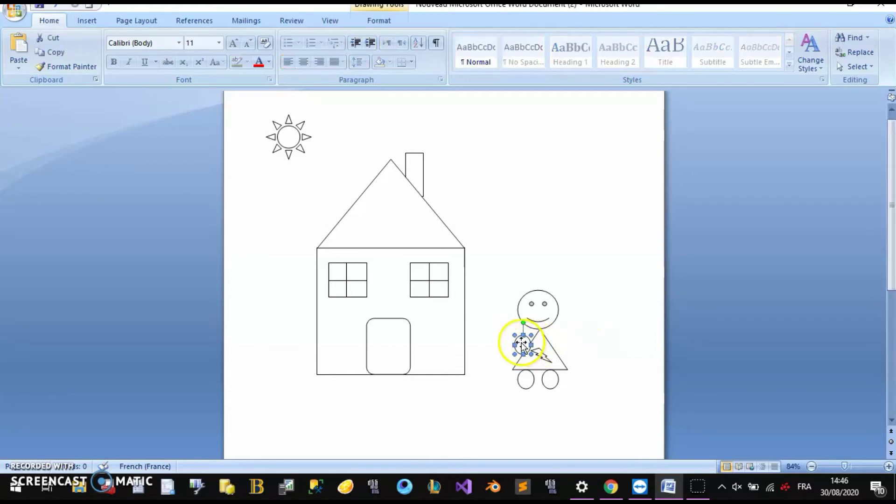
right_click(521, 345)
click(565, 290)
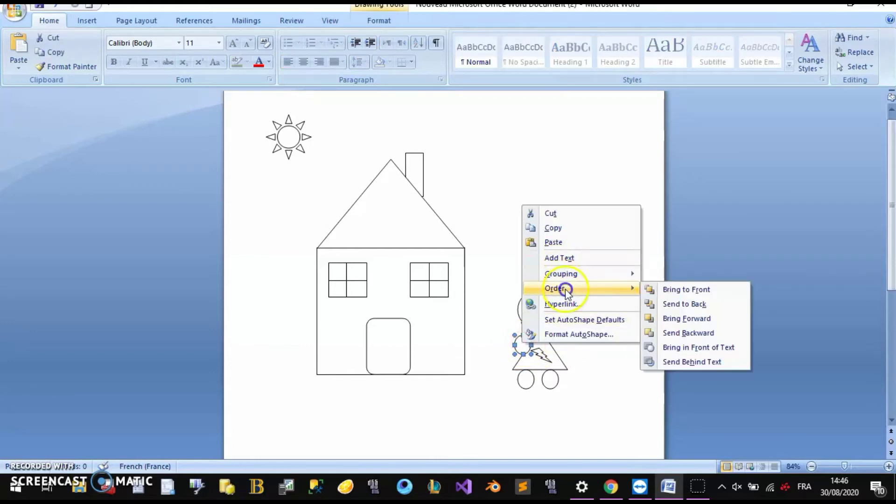
click(679, 304)
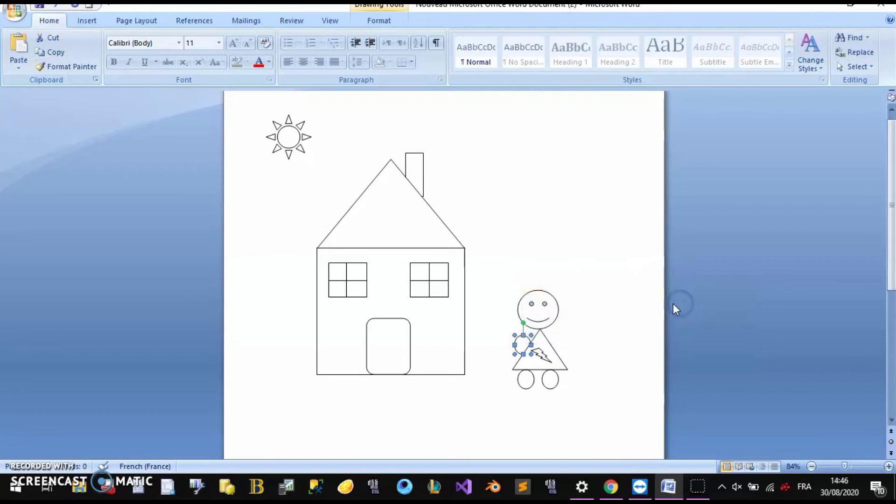
click(617, 311)
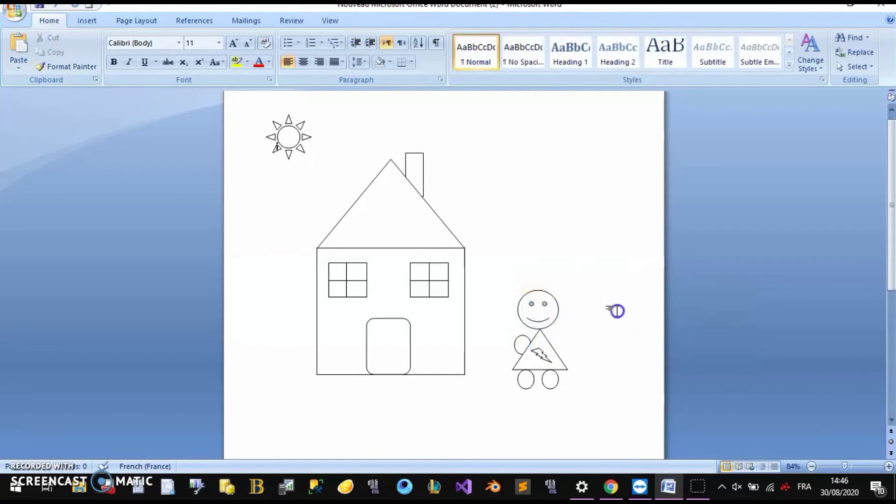
Step: Paste another circle on the body's right side as a hand, behind the triangle
right_click(568, 340)
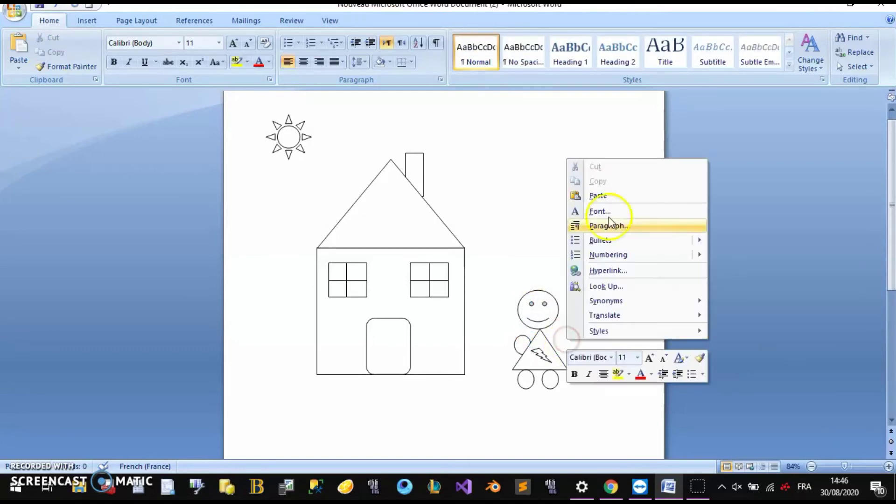
click(612, 200)
mouse_move(536, 380)
mouse_down()
mouse_move(534, 391)
mouse_move(555, 346)
mouse_up()
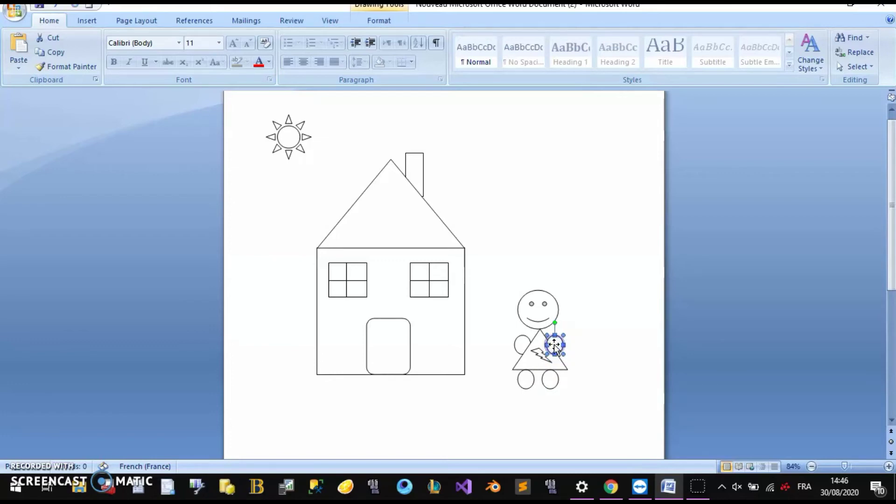
right_click(554, 344)
mouse_move(591, 290)
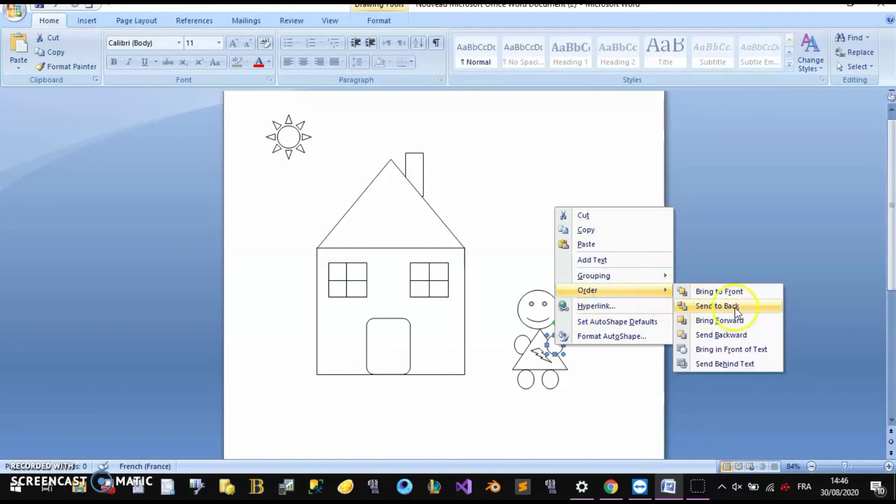
click(728, 307)
click(651, 324)
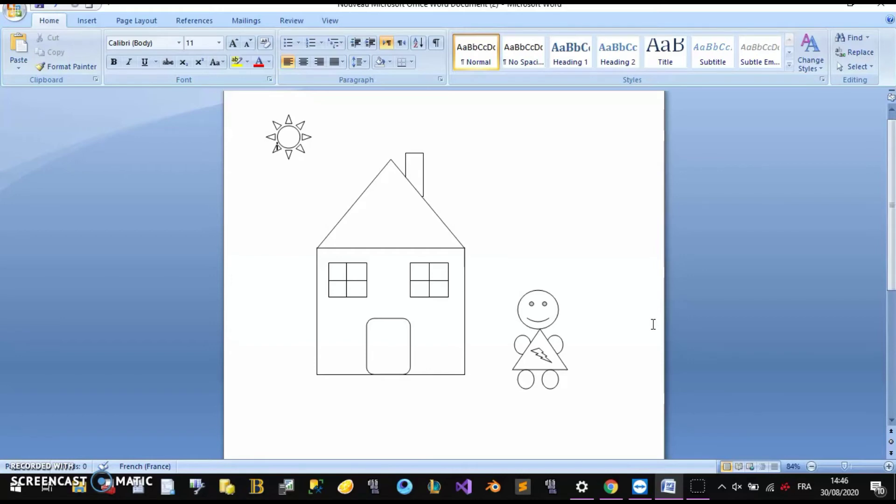
Step: Draw a spiky Explosion burst shape over the stick figure's head as hair
click(145, 21)
click(93, 21)
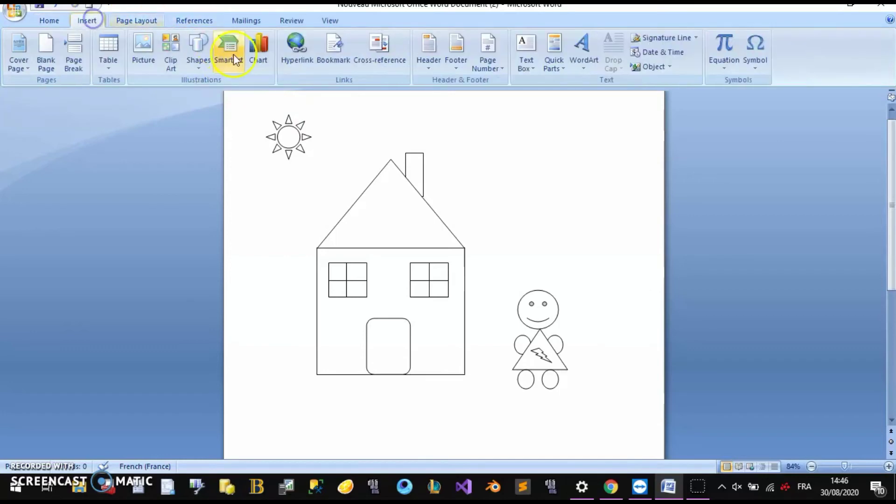
click(199, 59)
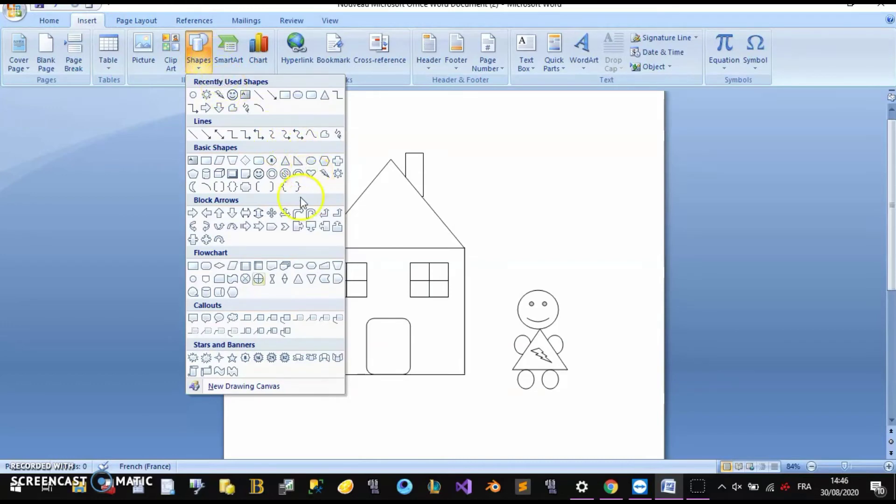
click(192, 357)
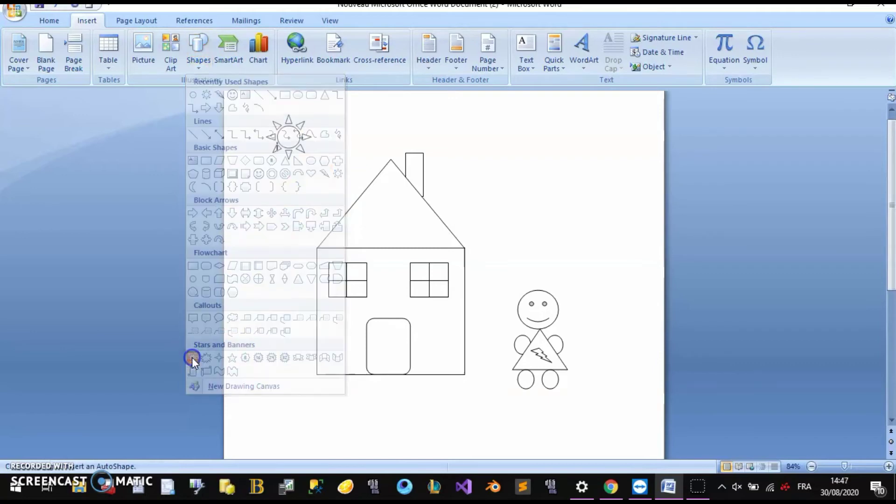
mouse_move(497, 209)
mouse_down()
mouse_move(547, 242)
mouse_move(544, 293)
mouse_up()
click(593, 310)
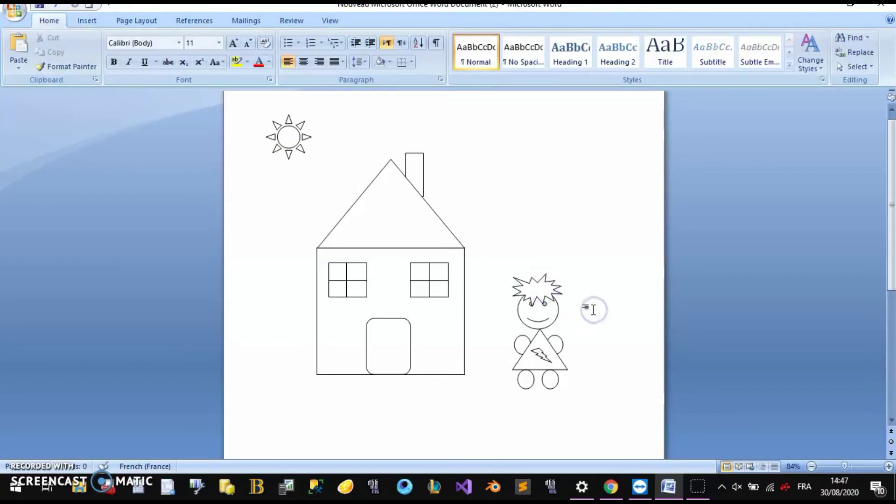
Step: Give the top-left sun a yellow shape fill and a yellow shape outline
click(336, 167)
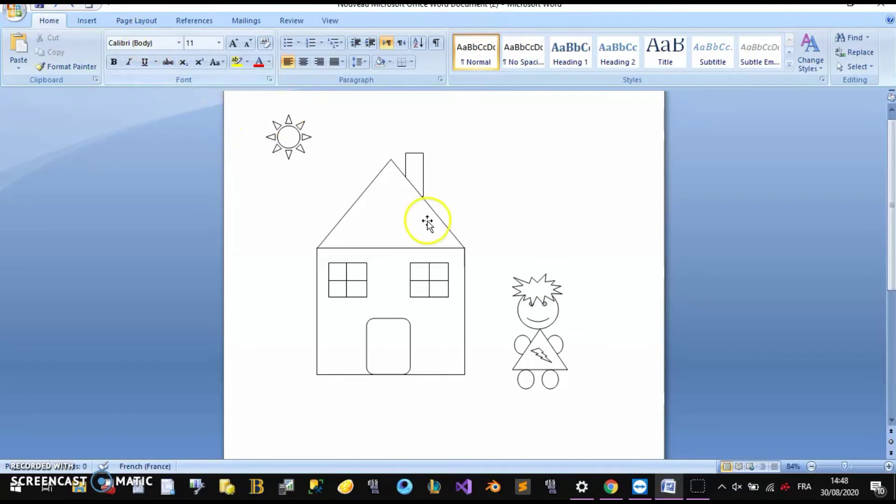
click(278, 137)
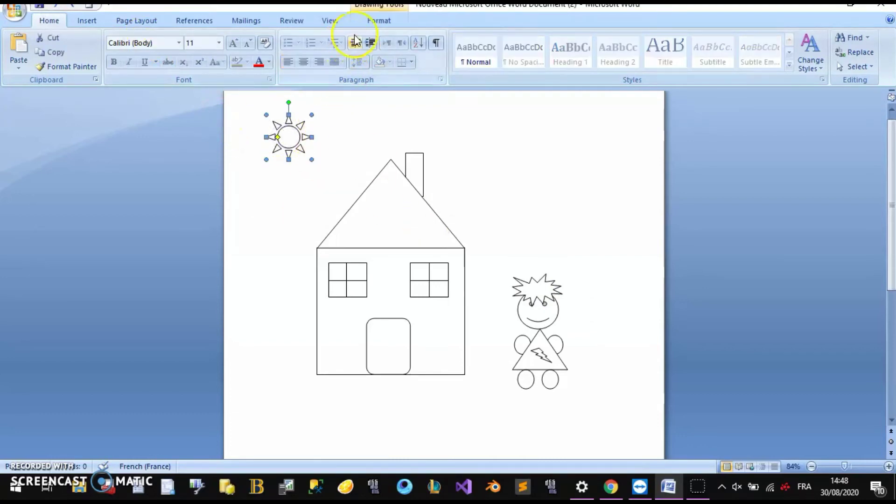
click(374, 21)
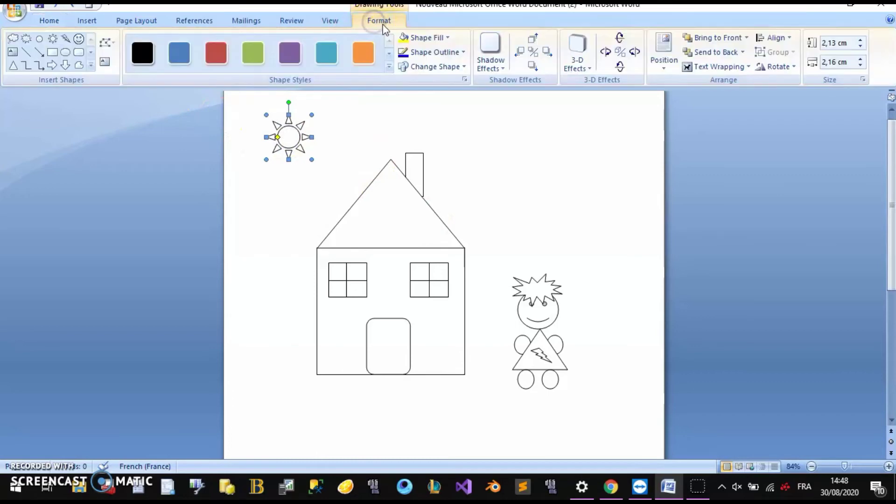
click(418, 53)
click(437, 151)
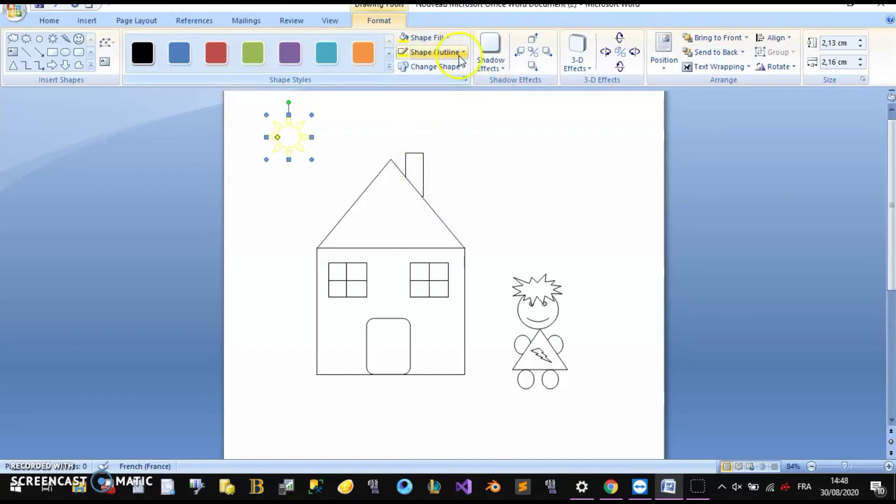
click(444, 37)
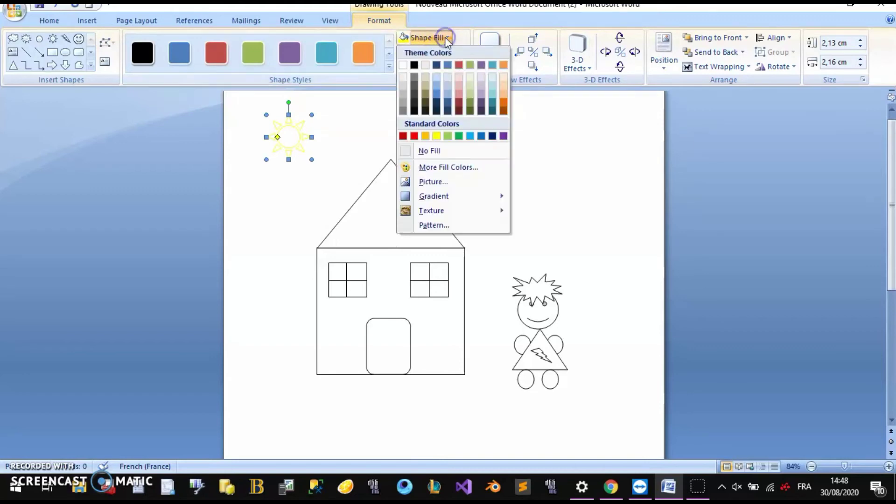
click(436, 137)
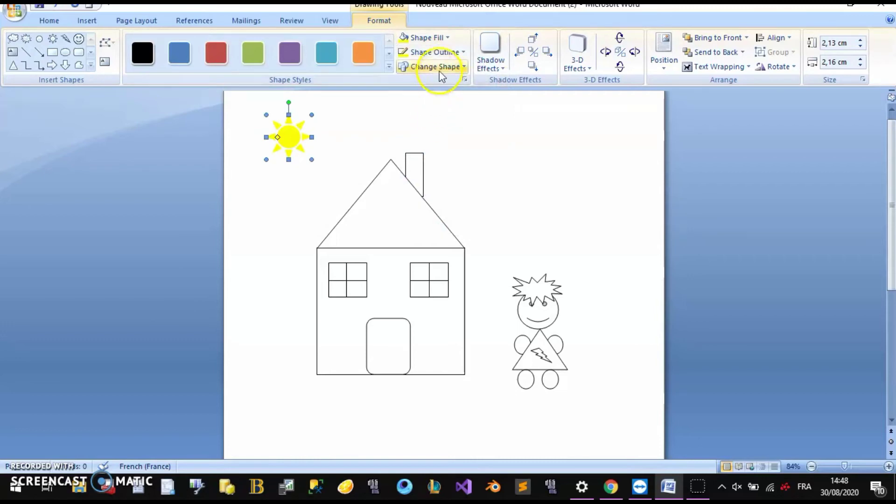
click(441, 52)
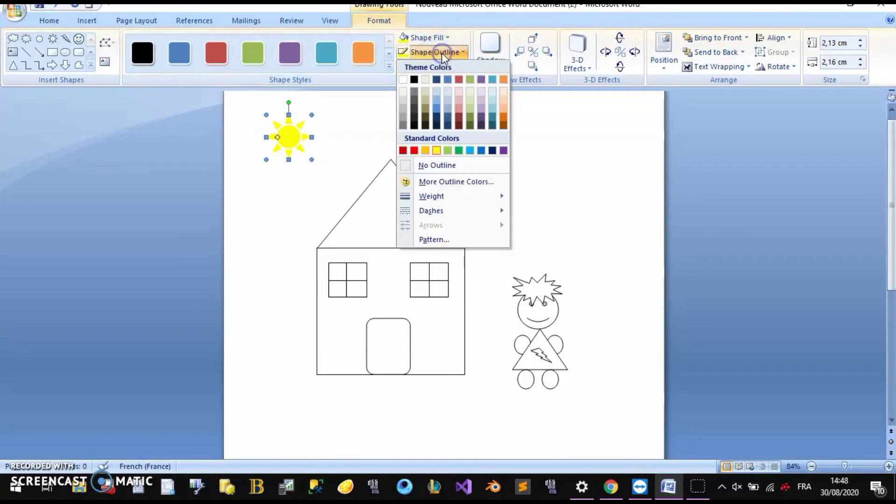
click(436, 150)
click(494, 160)
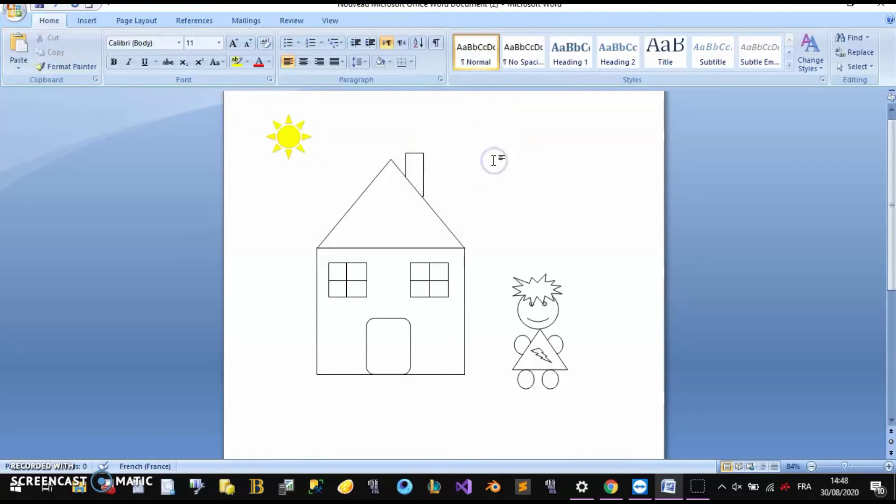
Step: Fill the figure's spiky hair black, lightning bolt red, and body triangle light blue
click(538, 294)
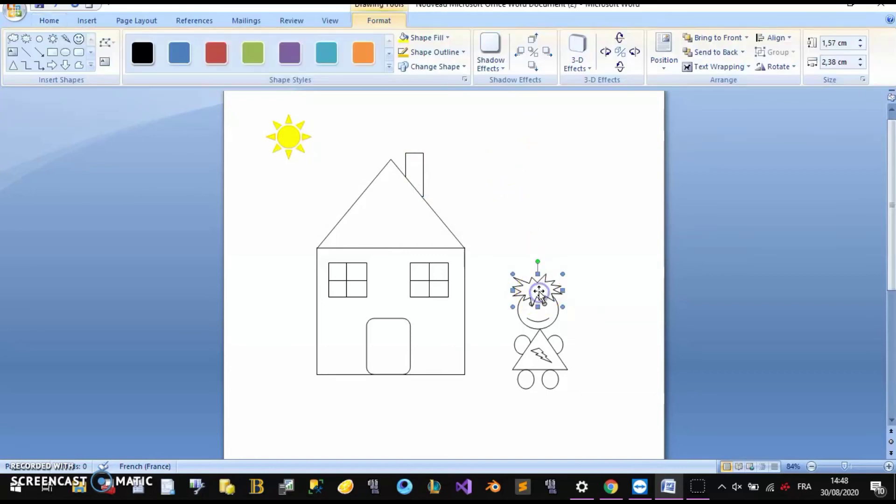
click(447, 37)
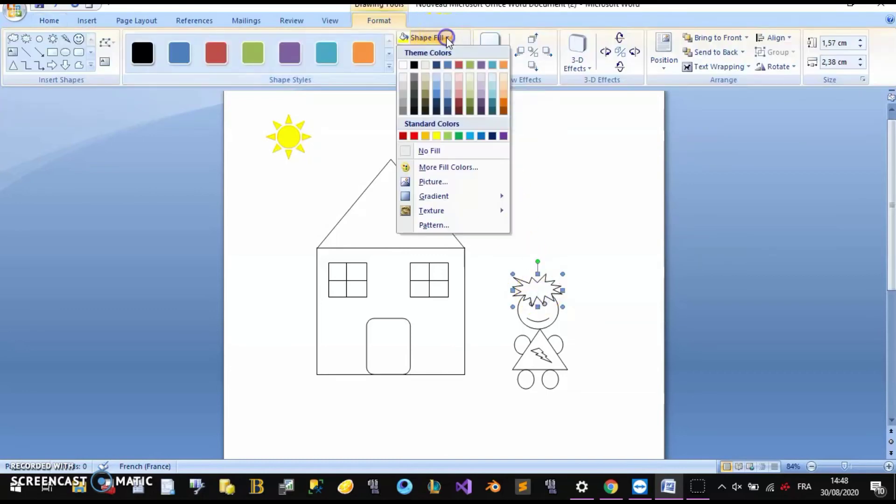
click(414, 65)
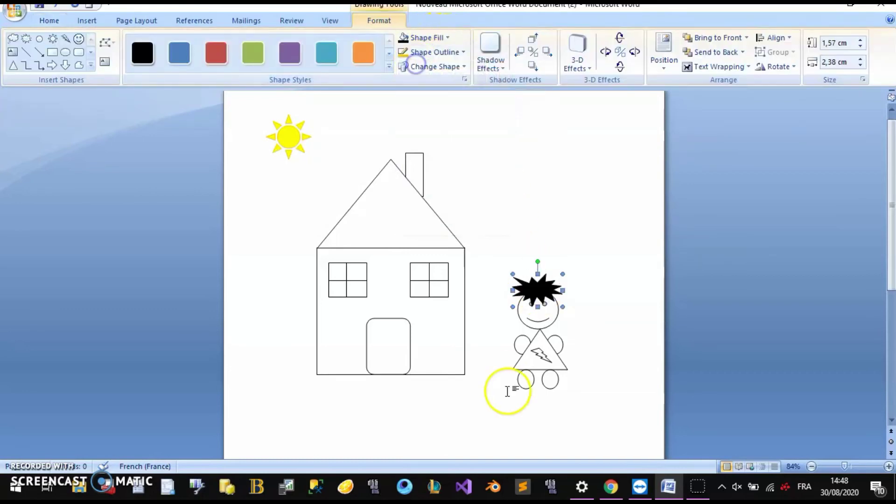
click(537, 321)
click(539, 354)
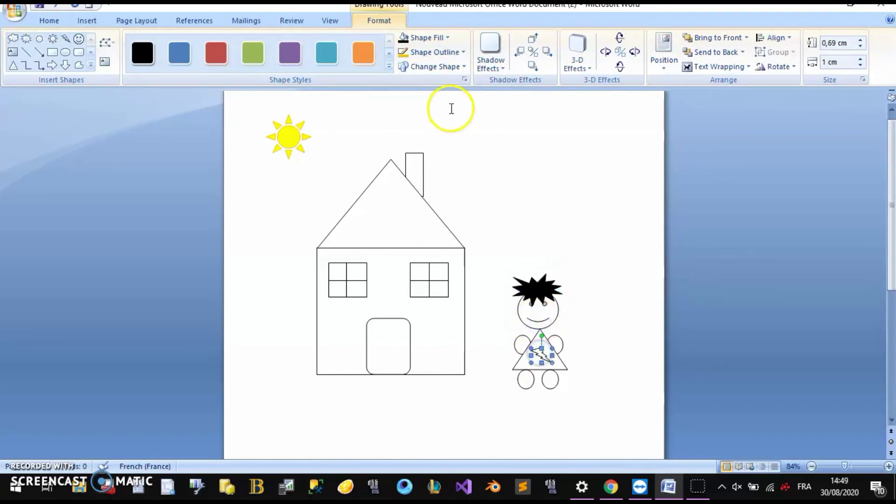
click(428, 41)
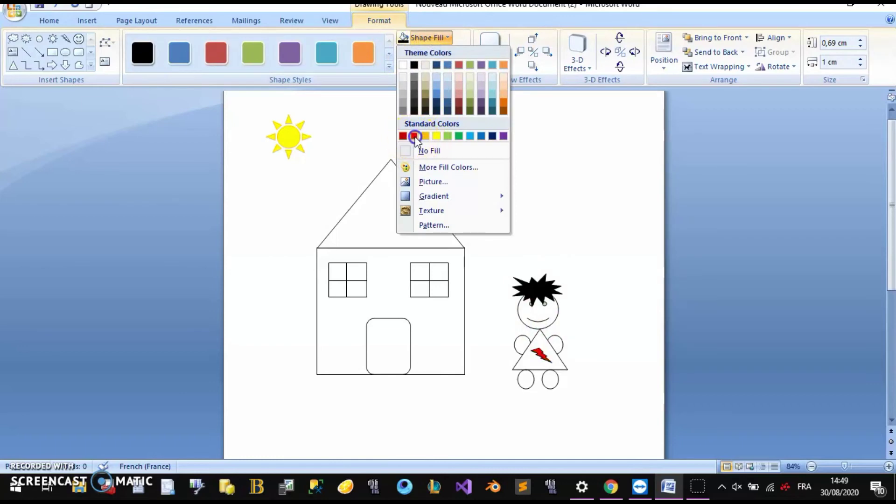
click(414, 136)
click(560, 366)
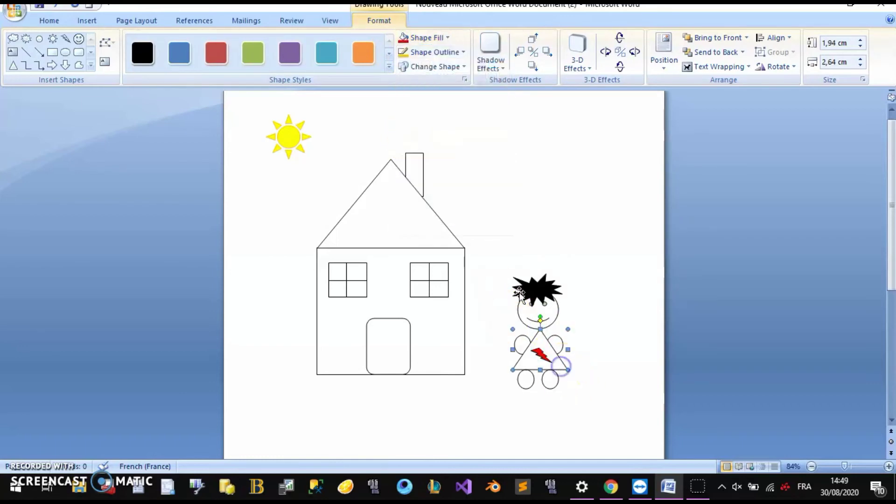
click(446, 38)
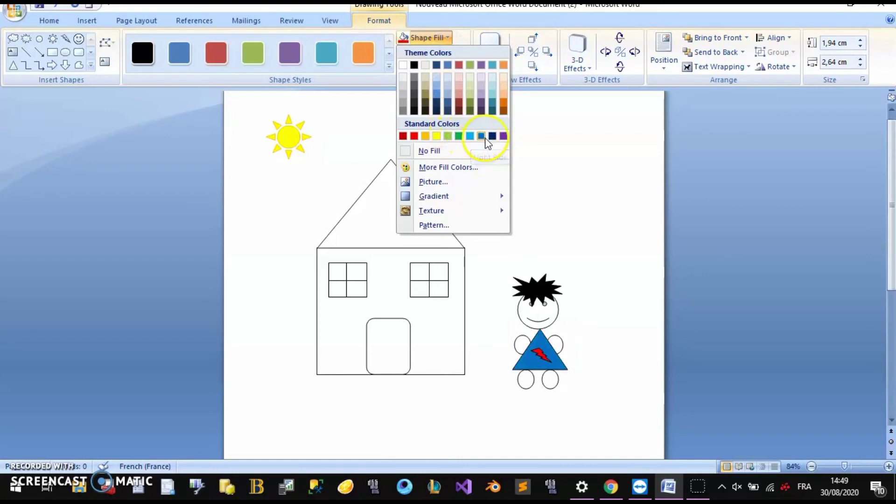
click(492, 92)
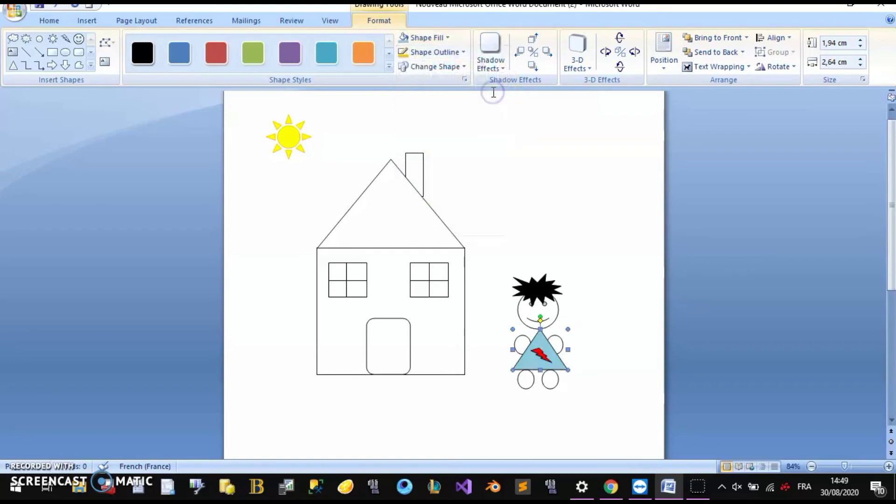
Step: Fill both the house roof and the rectangular walls with the same medium blue
click(392, 211)
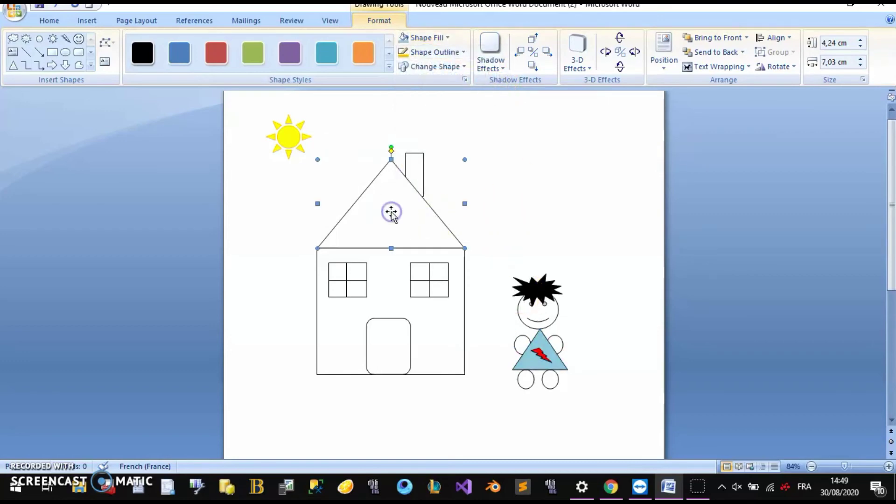
click(446, 38)
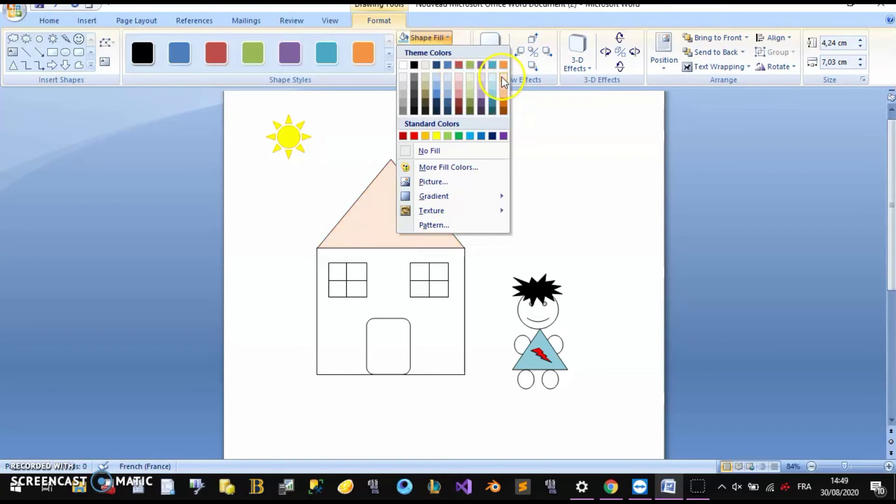
click(438, 96)
click(396, 265)
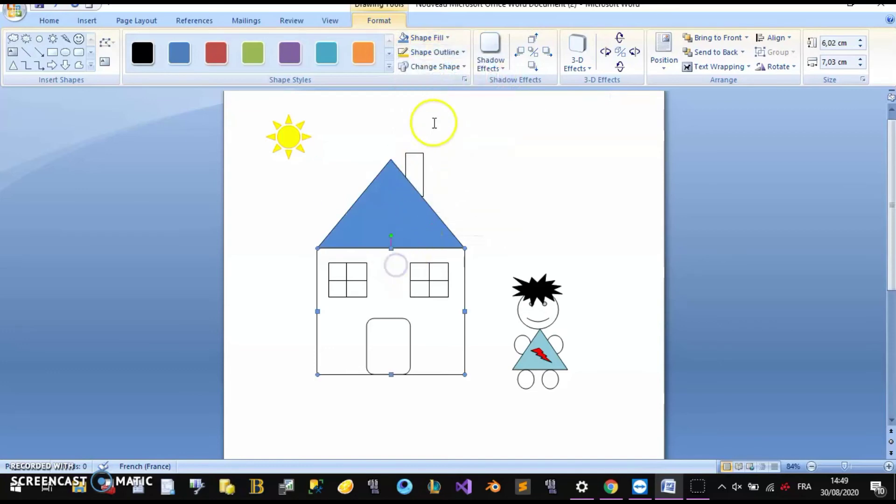
click(435, 40)
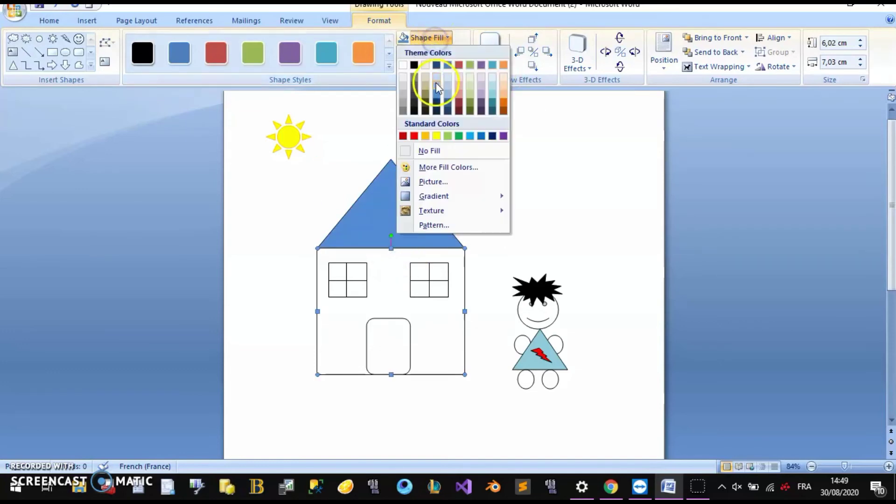
click(435, 96)
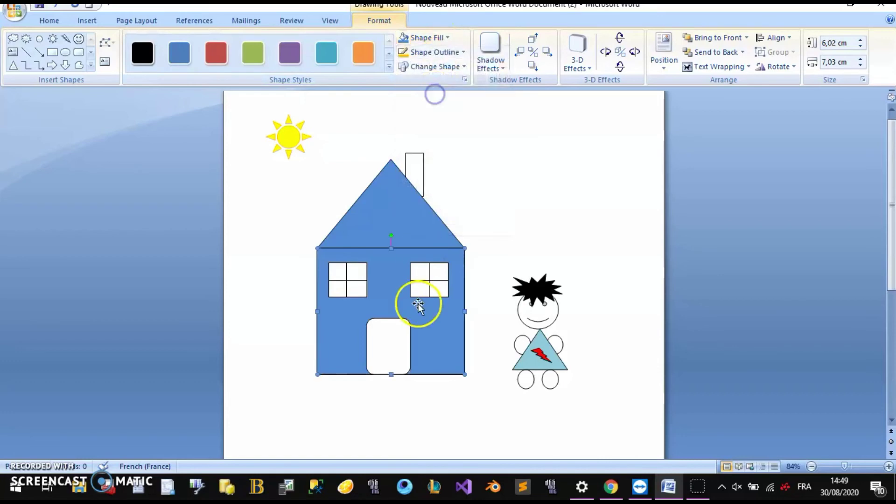
click(426, 279)
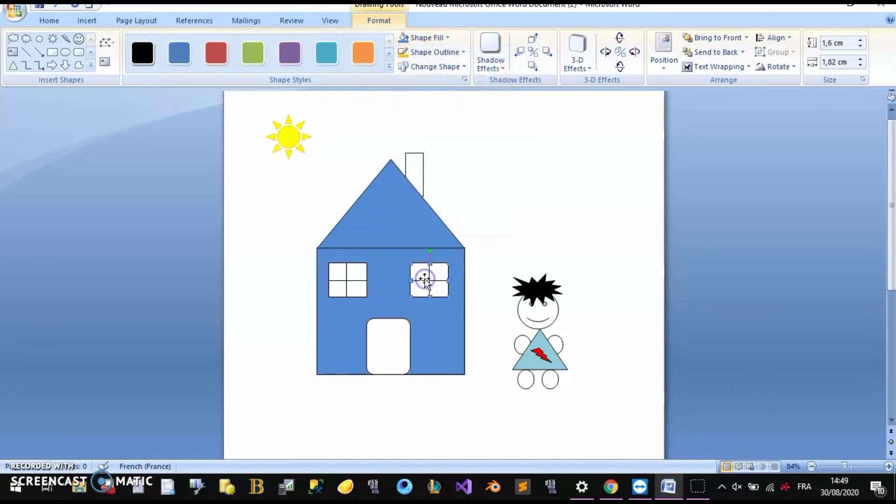
Step: Apply the purple Linear Up Gradient - Accent 4 shape style to both windows
click(389, 53)
click(390, 68)
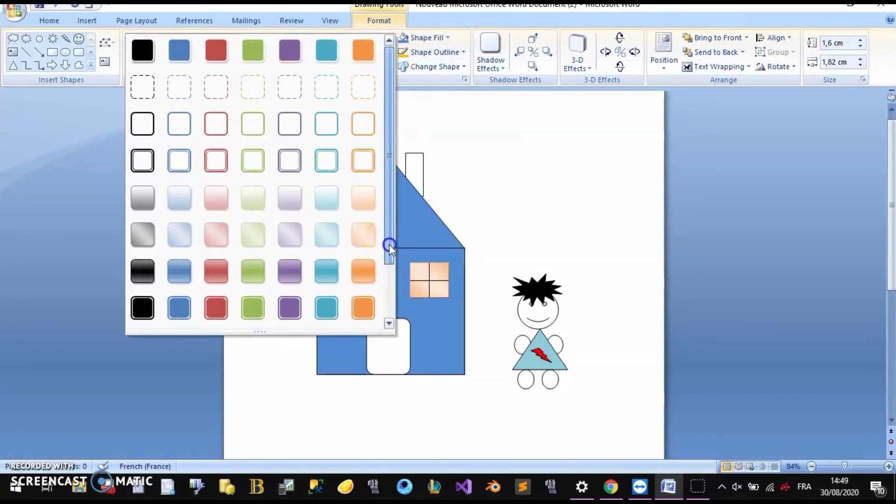
drag(389, 244, 383, 299)
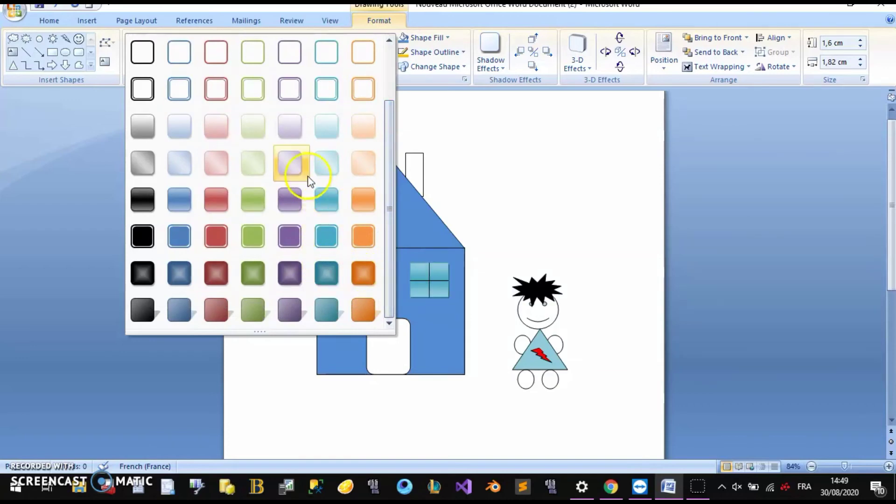
click(289, 133)
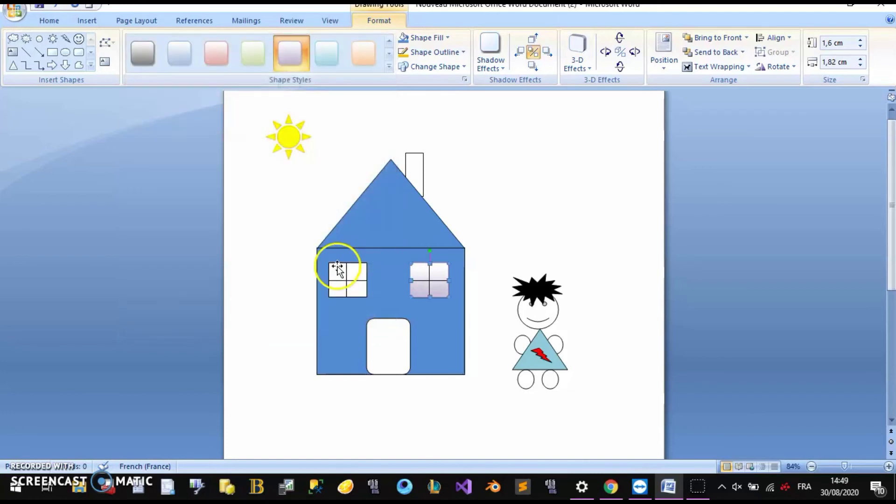
click(341, 280)
click(289, 54)
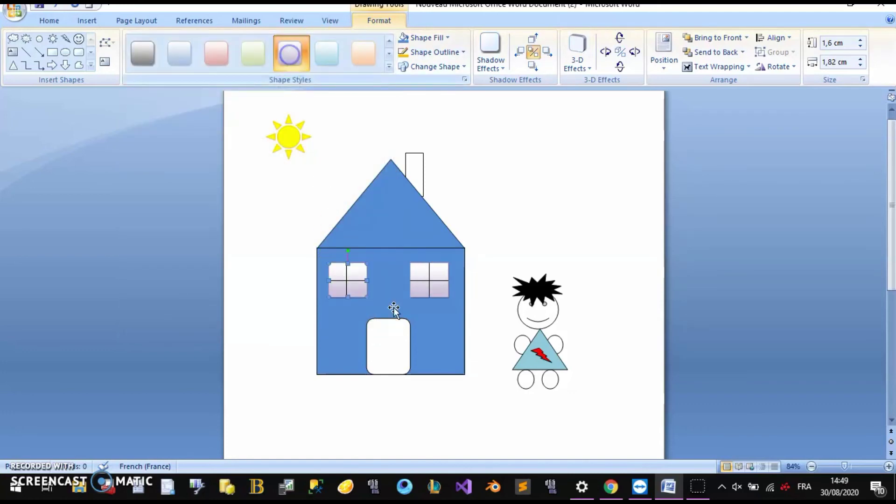
Step: Give the door and chimney the soft orange peach gradient shape style
click(401, 335)
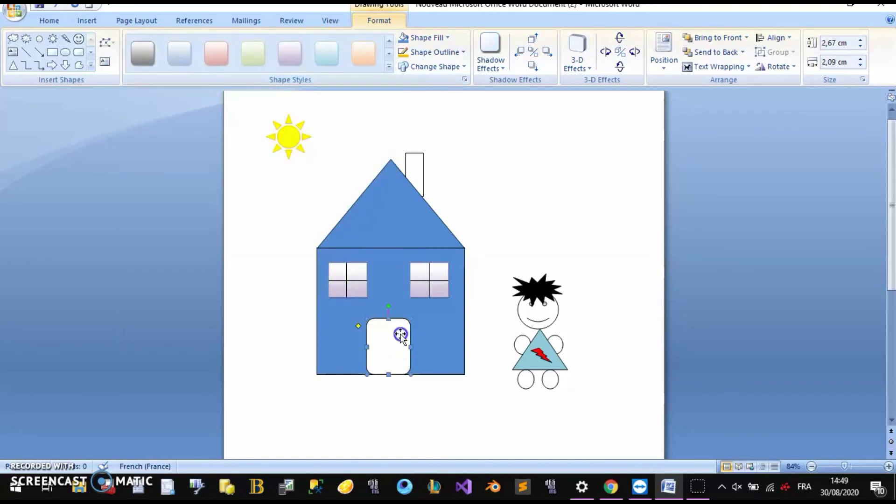
click(368, 60)
click(416, 174)
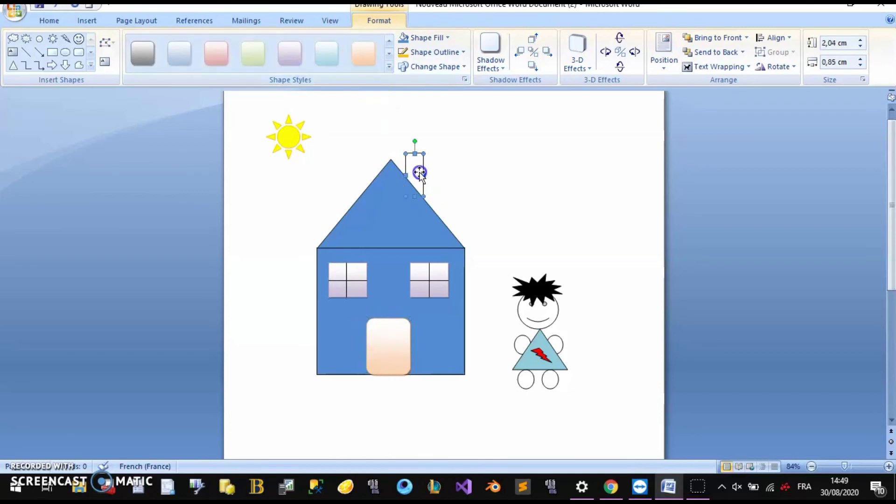
click(369, 61)
click(494, 188)
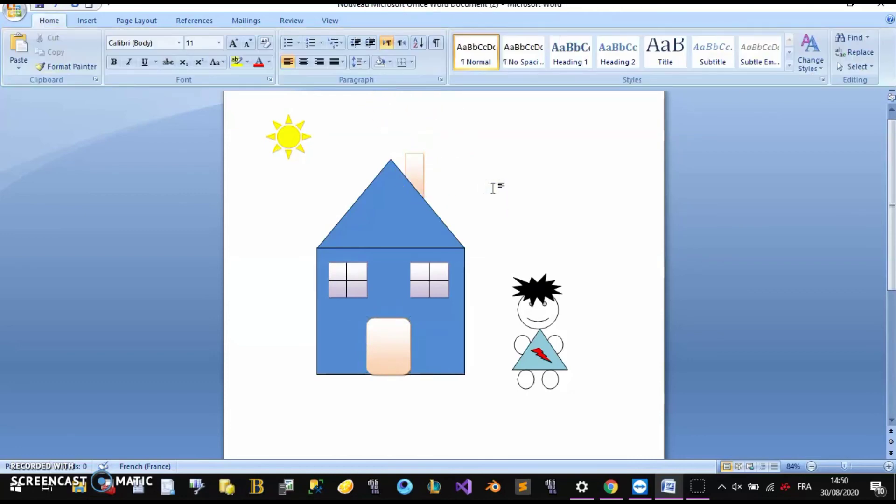
click(397, 213)
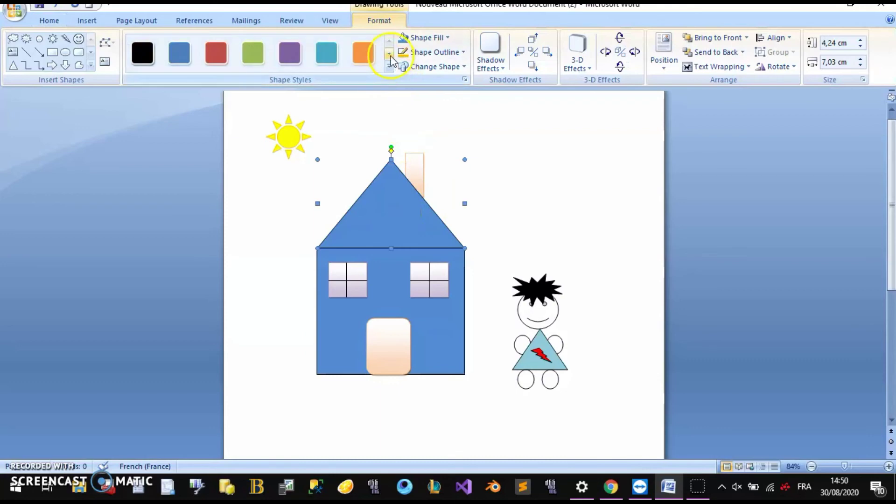
Step: Browse the full Shape Styles gallery for the roof and open the shadow effects list
click(389, 41)
click(389, 68)
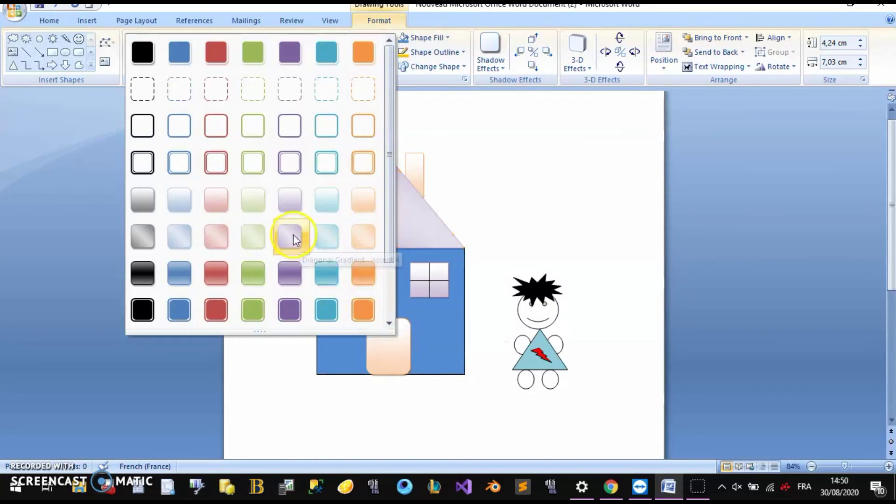
click(491, 53)
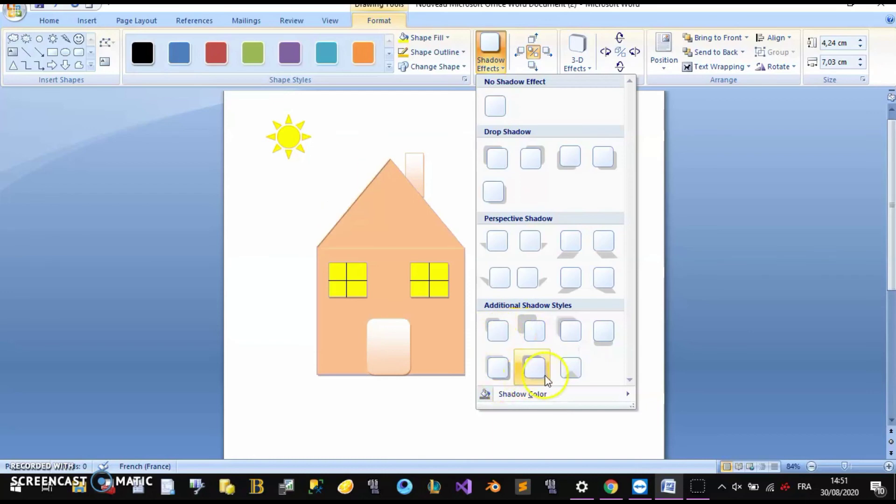
Step: Apply a rotated-perspective 3-D effect to the roof and then to the house body
click(577, 58)
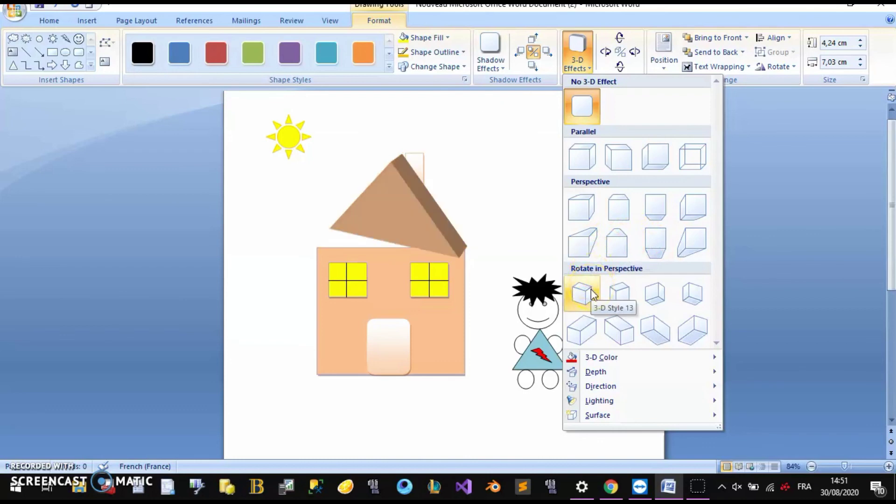
click(602, 333)
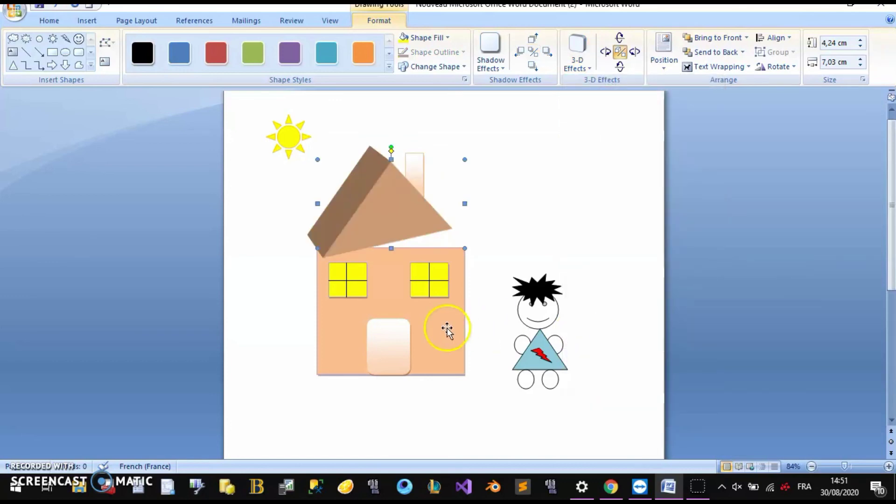
click(447, 329)
click(577, 51)
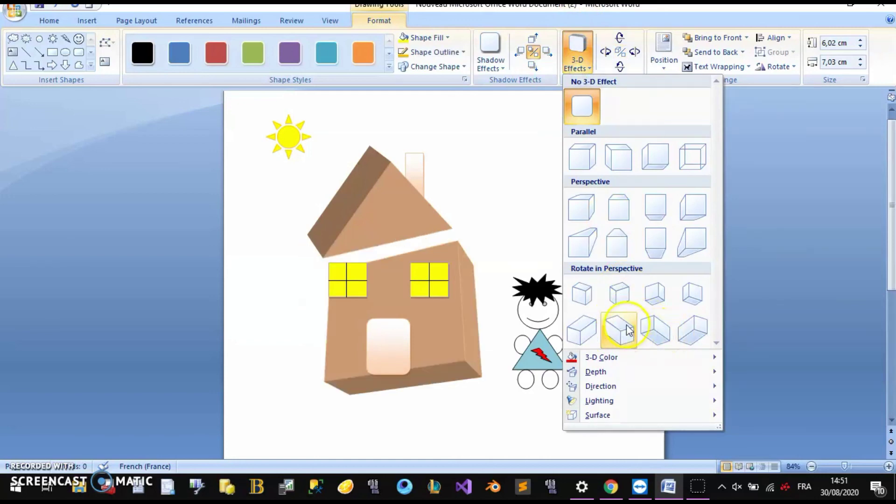
click(620, 301)
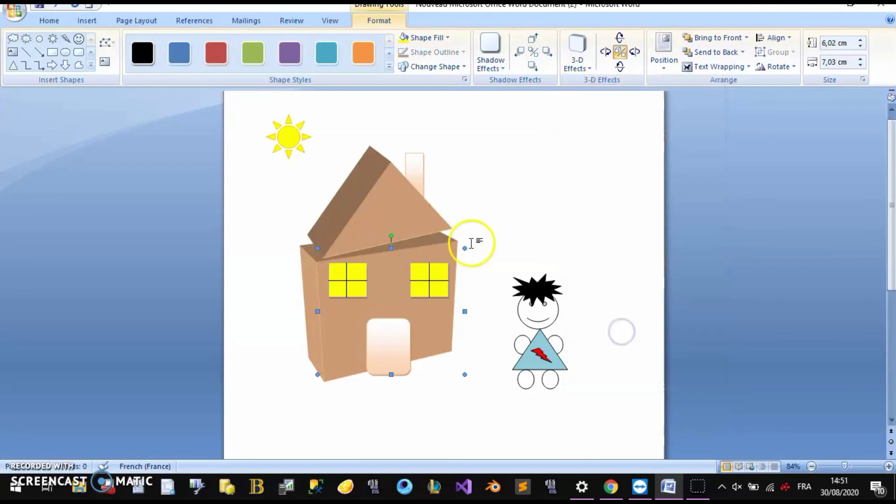
Step: Add perspective cast shadows to the house body, roof and chimney, after trying a roof drop shadow
click(504, 66)
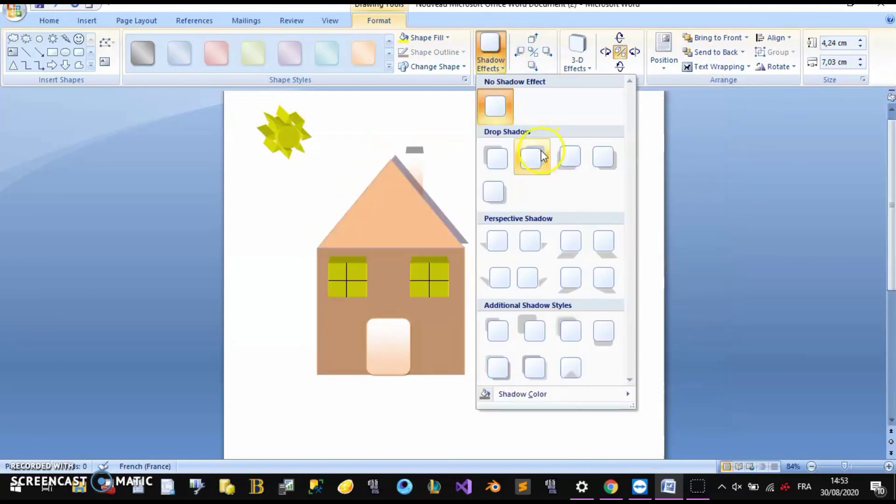
click(509, 161)
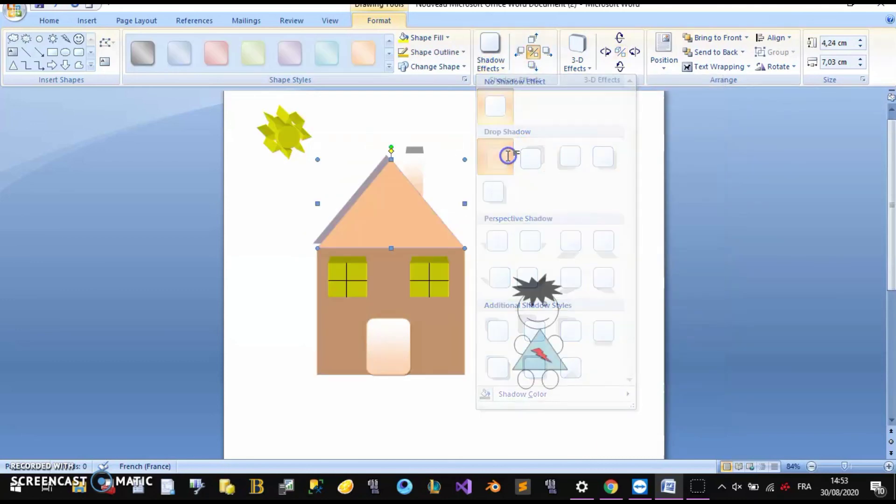
click(440, 319)
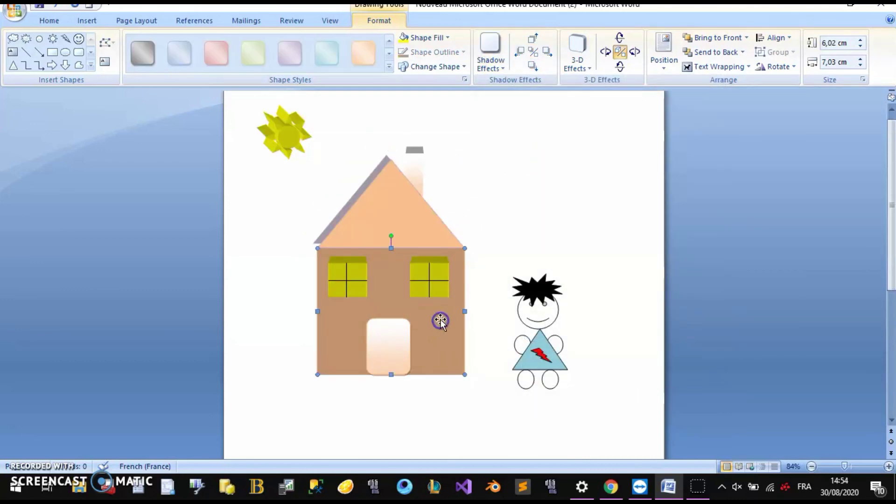
click(492, 63)
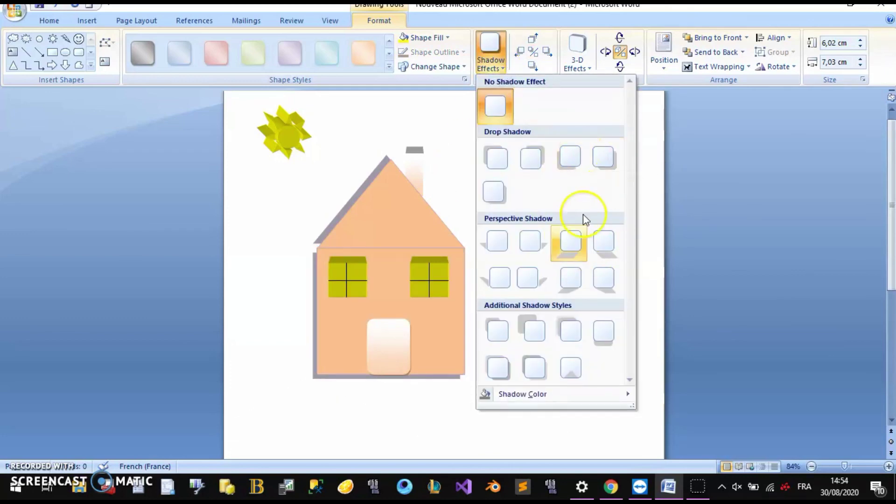
click(603, 281)
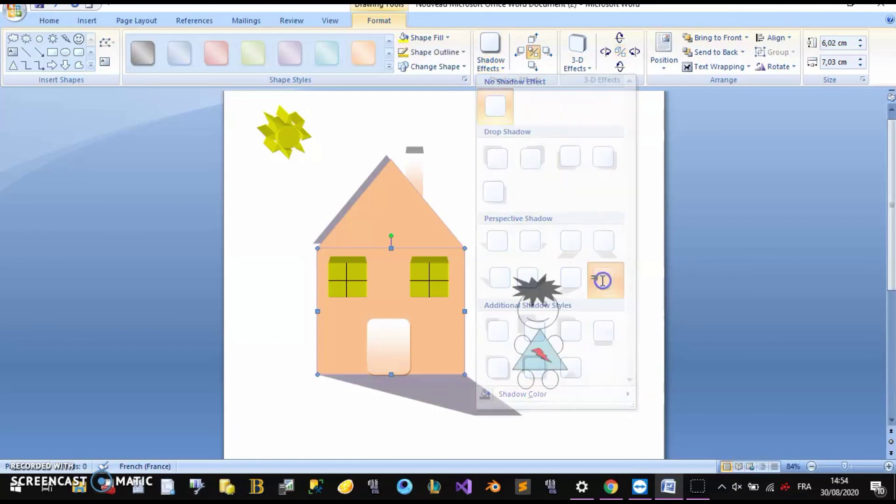
click(417, 210)
click(497, 66)
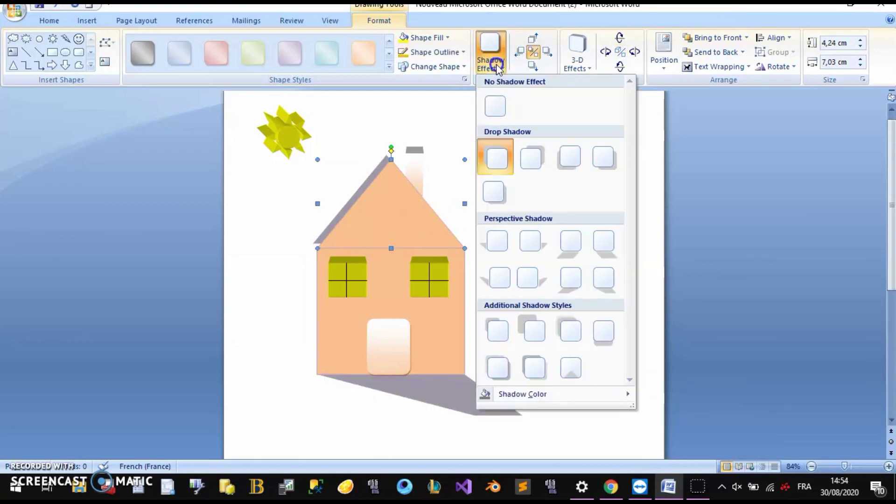
click(603, 281)
click(419, 165)
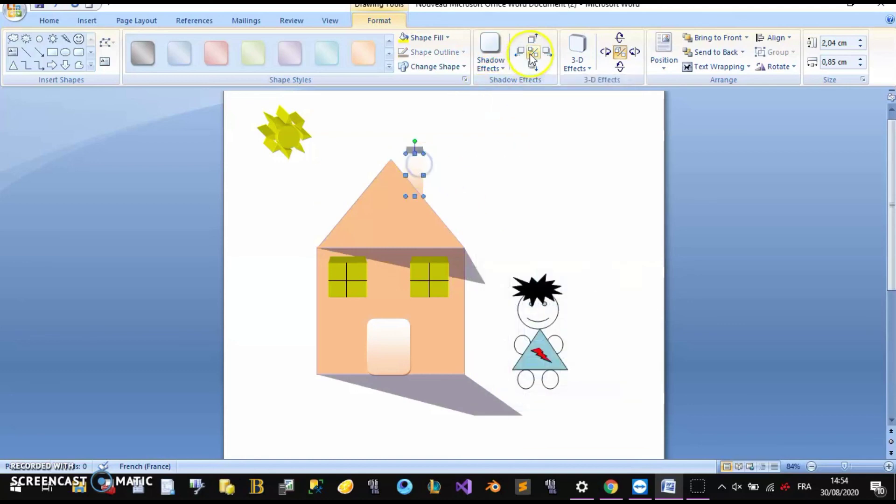
click(498, 66)
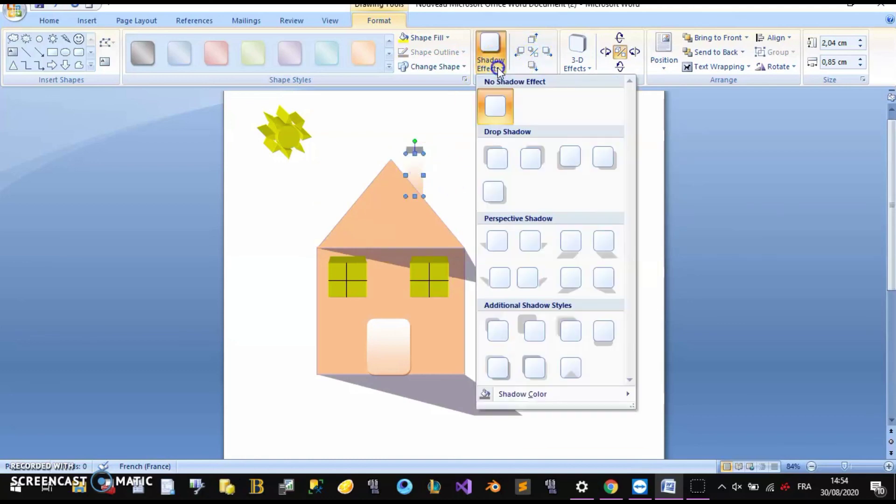
click(607, 245)
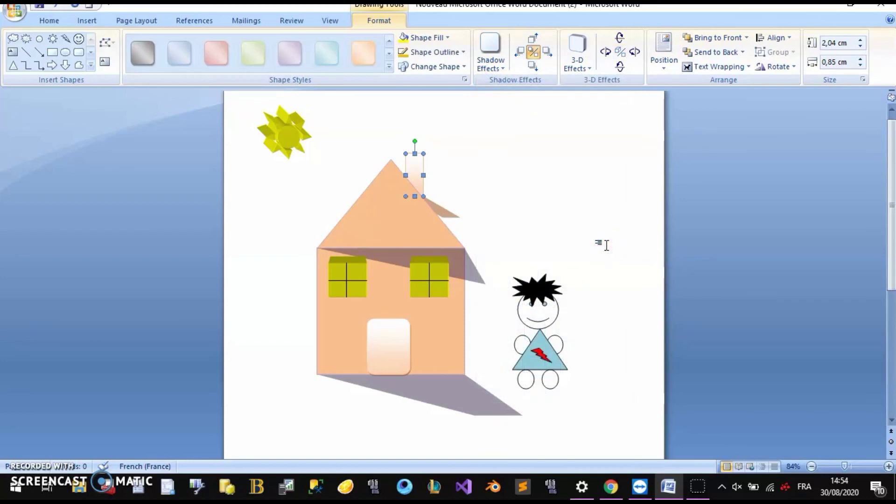
Step: Undo five changes, removing the cast shadows, roof colour change and the sun's yellow 3-D styling
click(606, 245)
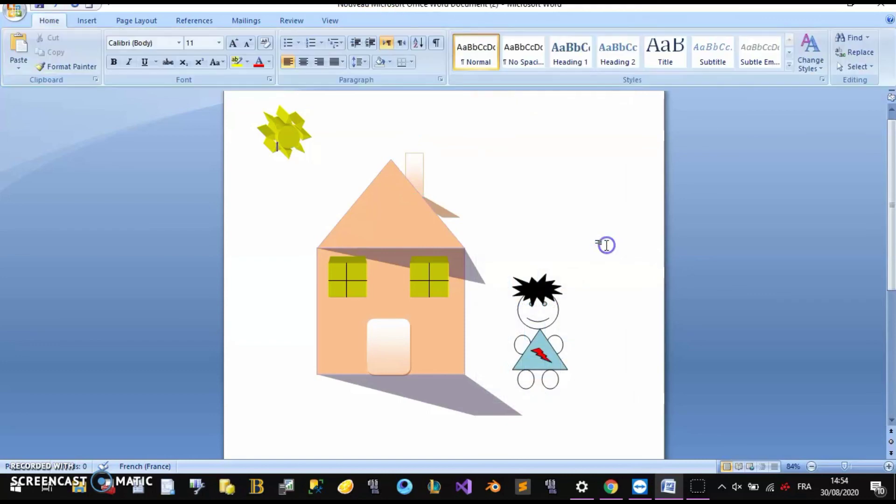
click(572, 300)
click(276, 173)
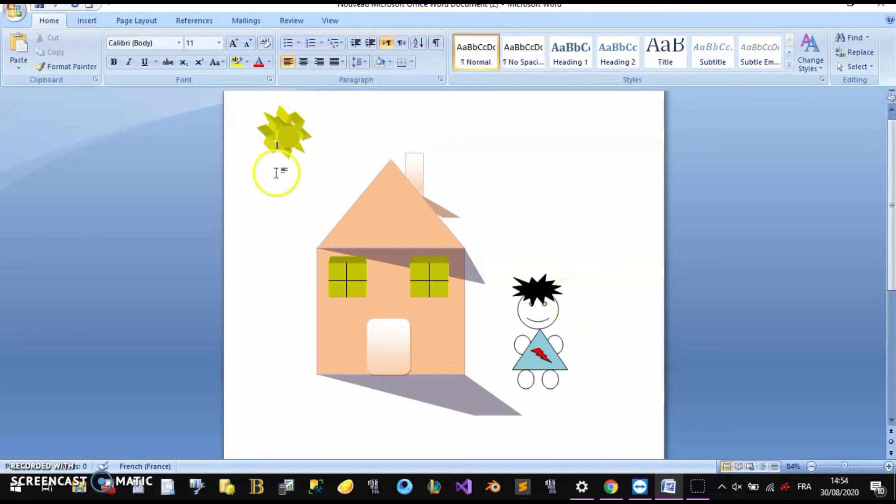
click(57, 7)
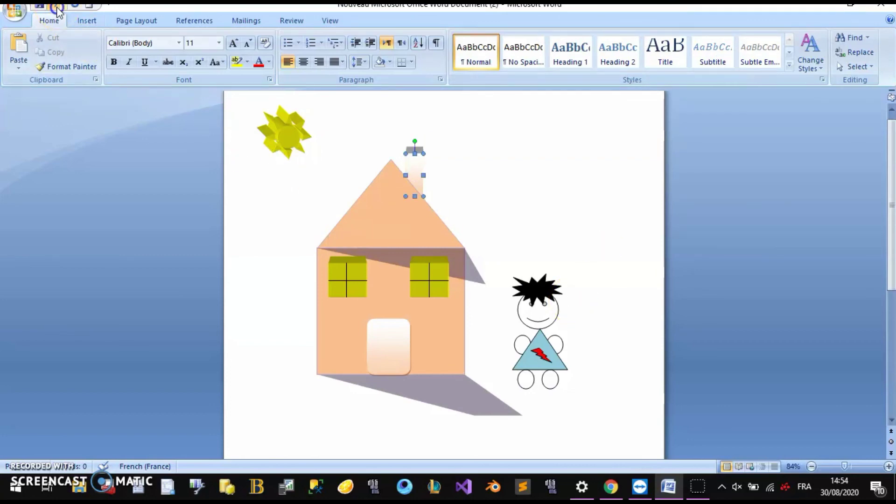
click(56, 8)
click(57, 8)
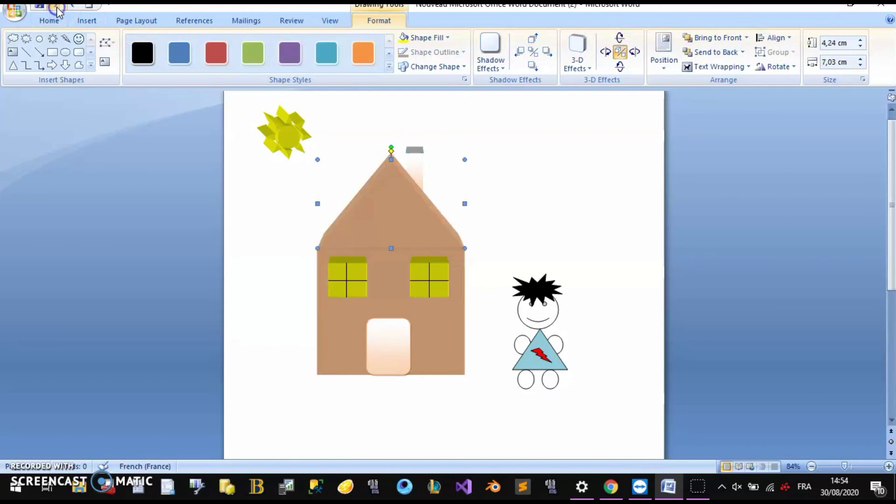
click(57, 7)
click(56, 7)
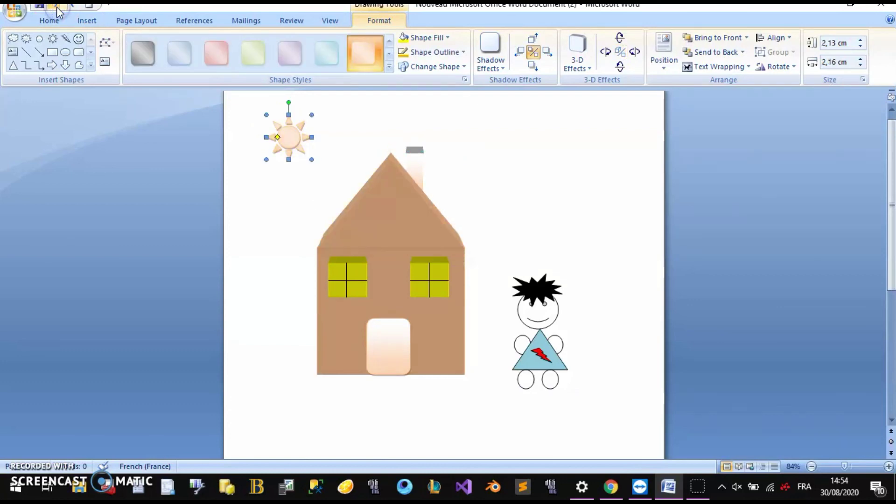